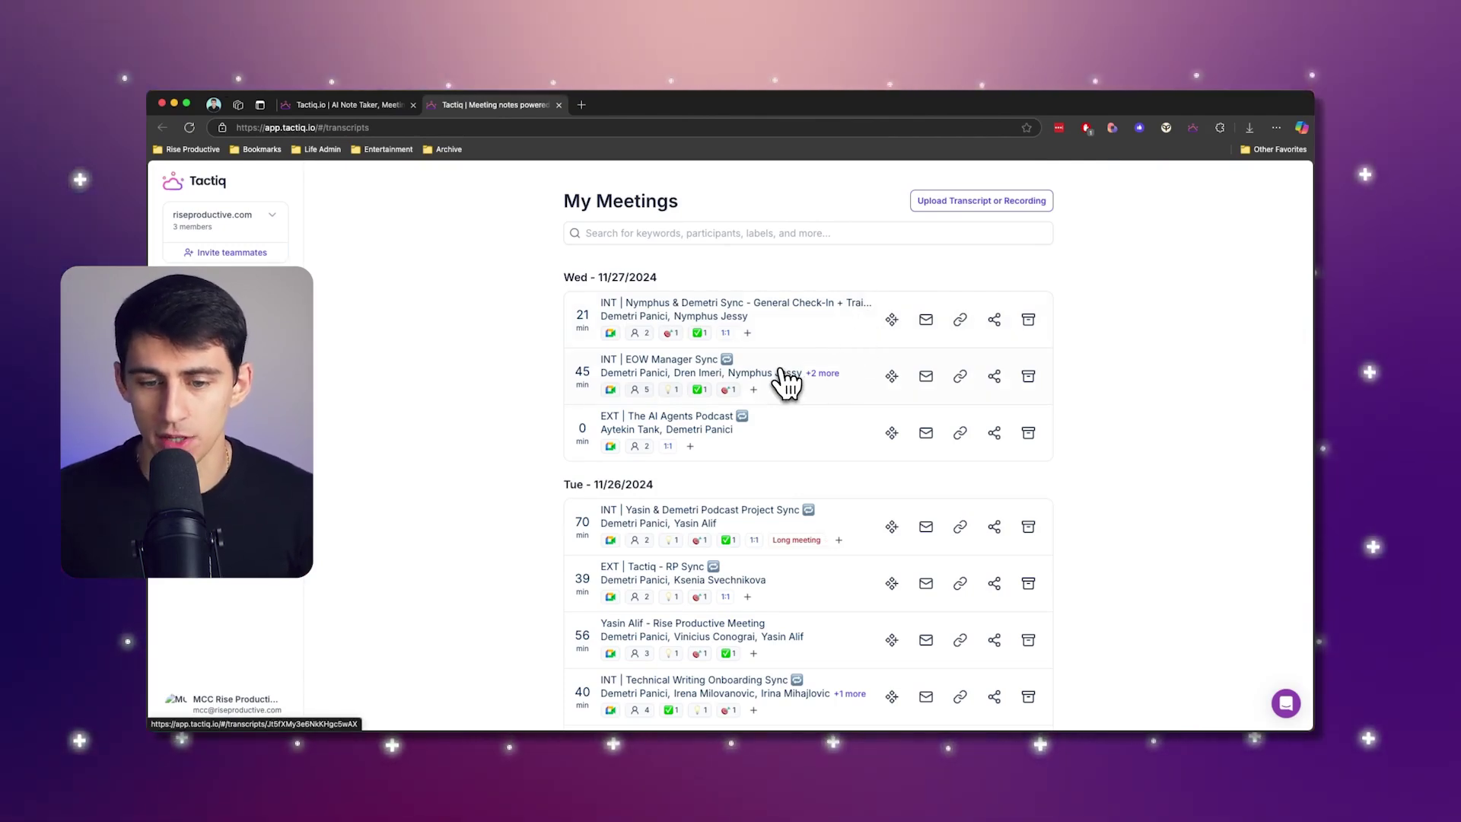
# - Open the 70-minute Podcast Project Sync meeting and check the list of saved workflows from it
pyautogui.click(790, 525)
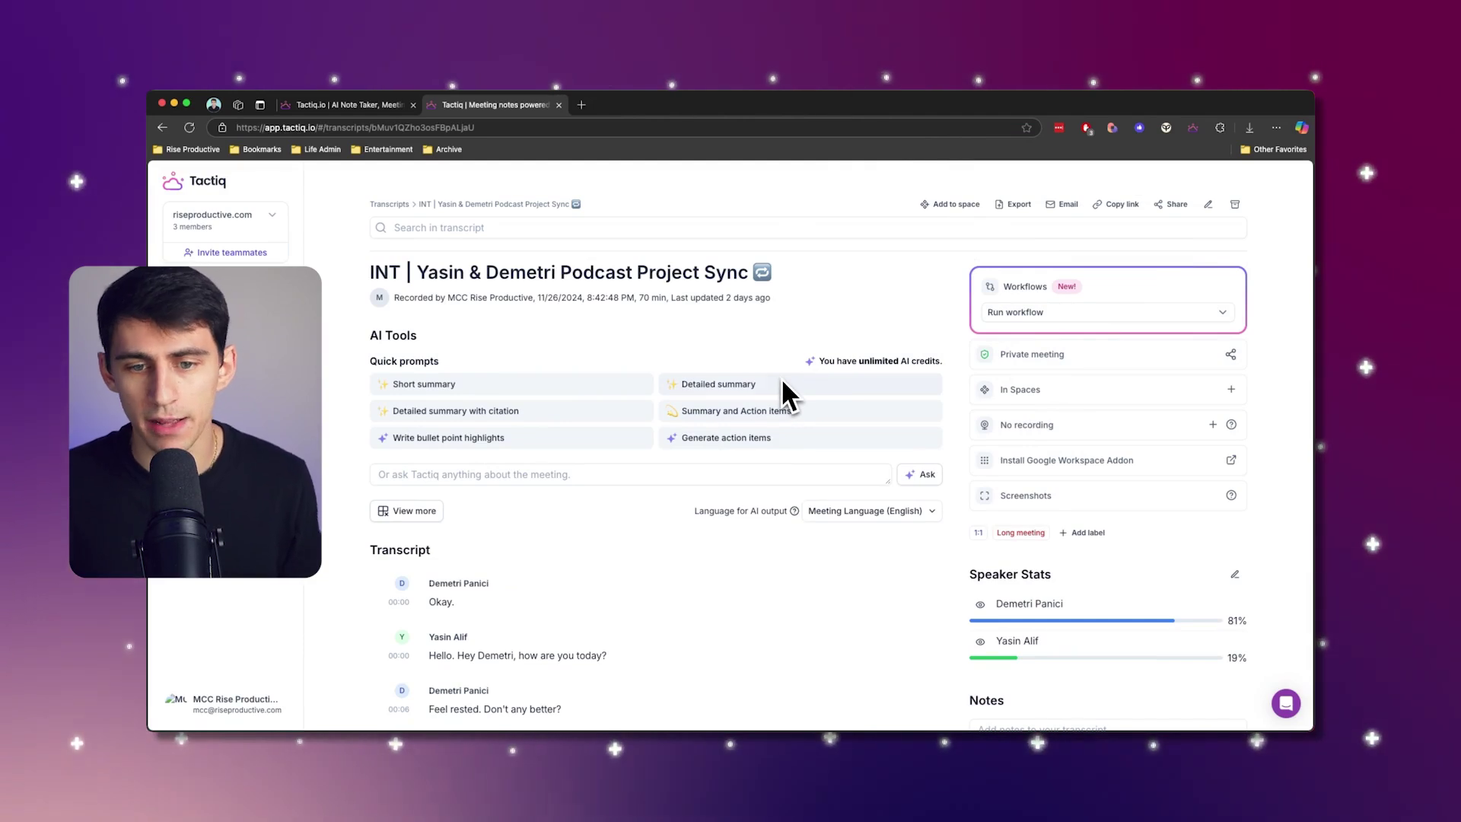
pyautogui.click(1061, 313)
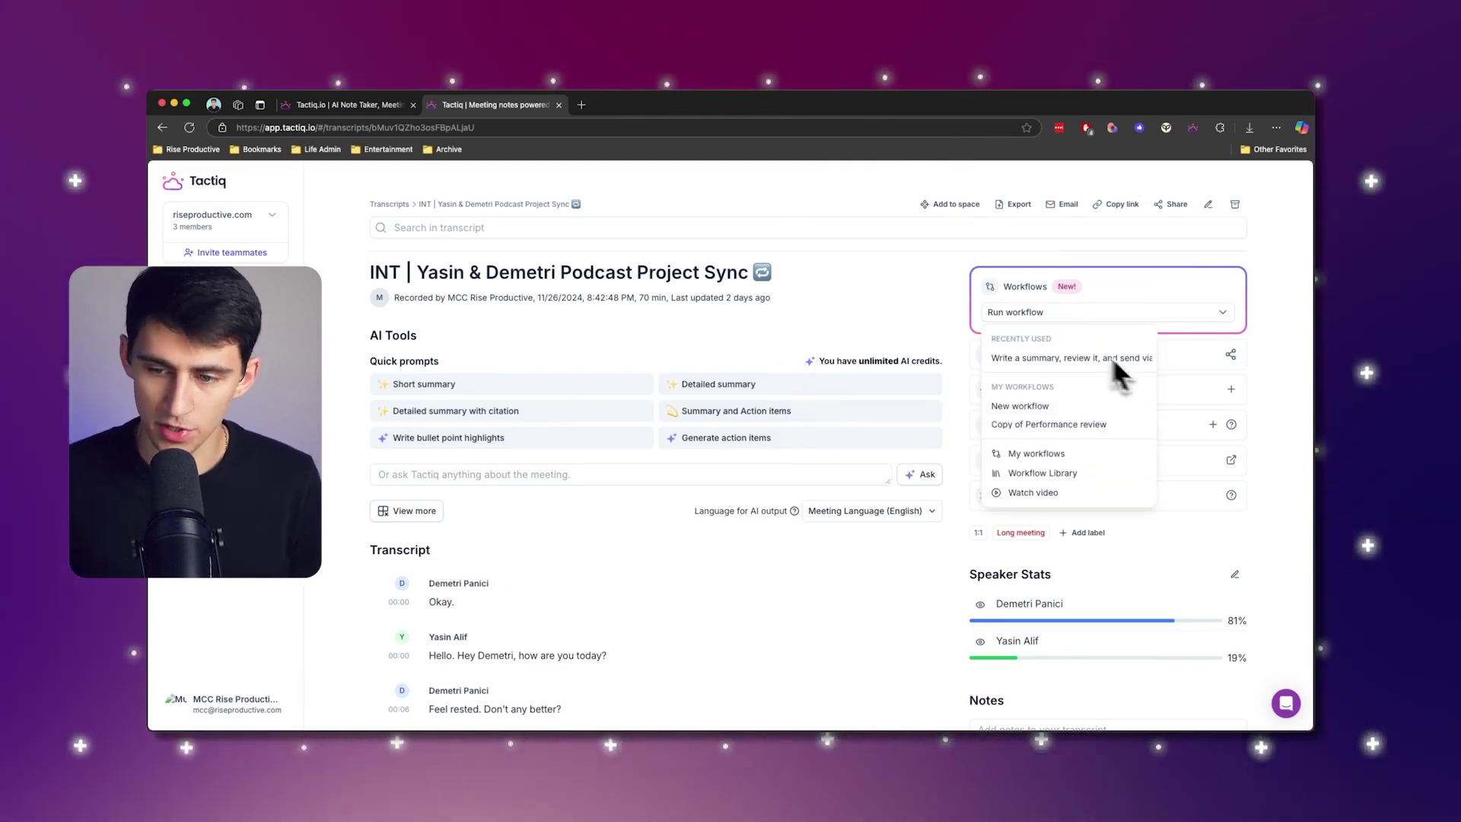
pyautogui.click(1037, 454)
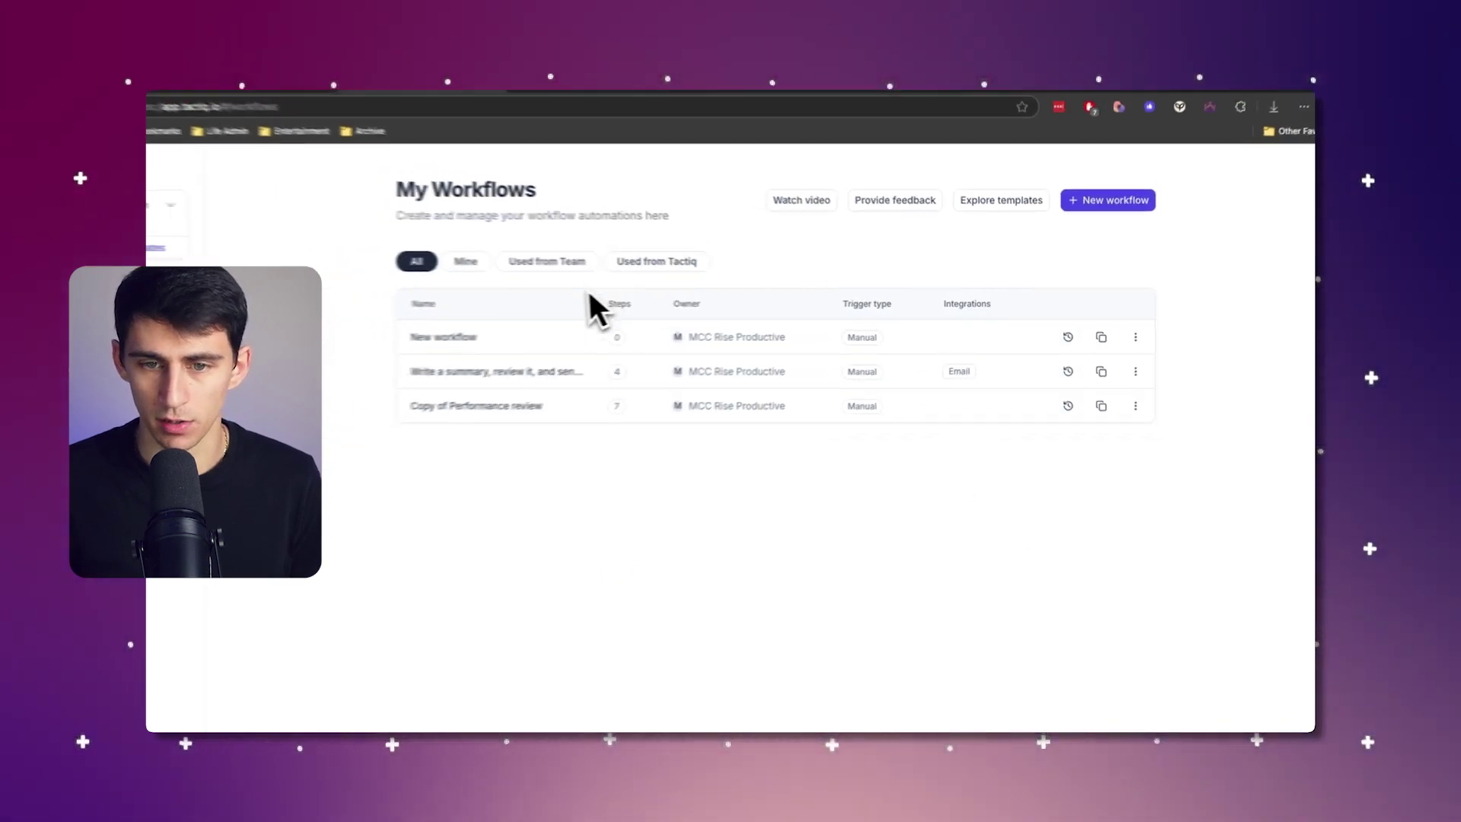
pyautogui.press('super+bracketleft')
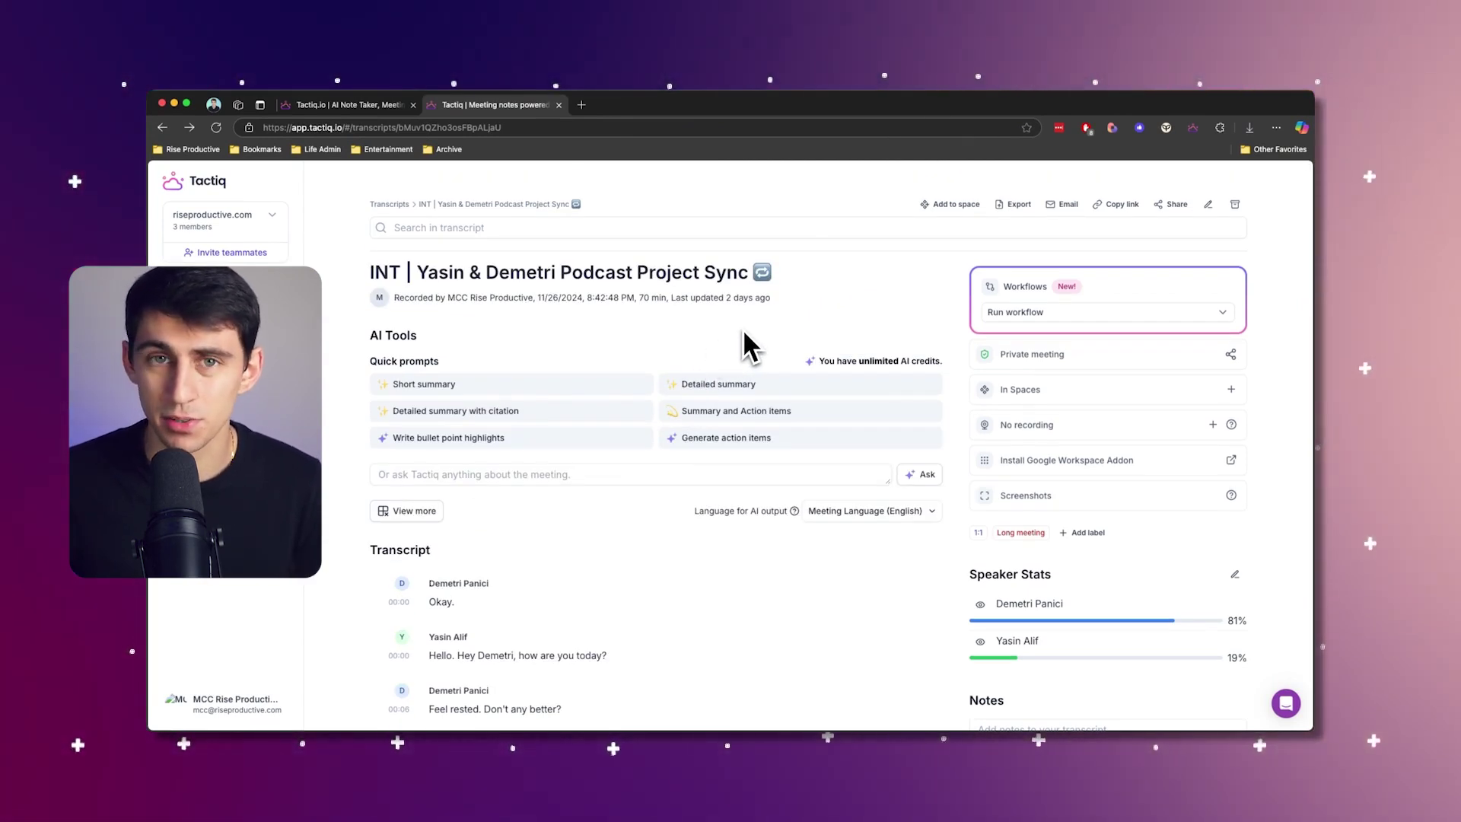
# - Go to My Workflows and start a new workflow to bring up the template library
pyautogui.click(1104, 312)
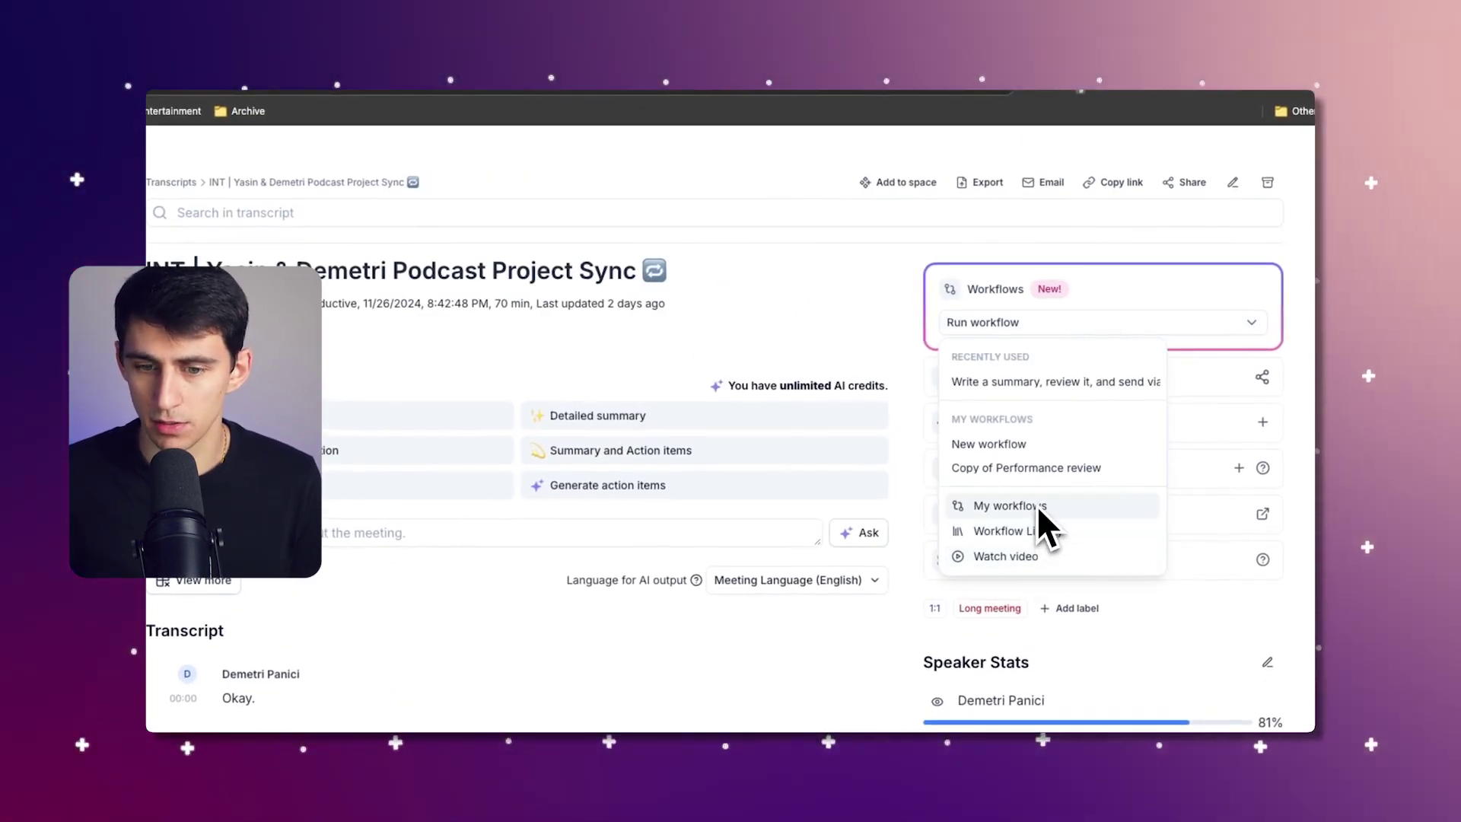
pyautogui.click(962, 506)
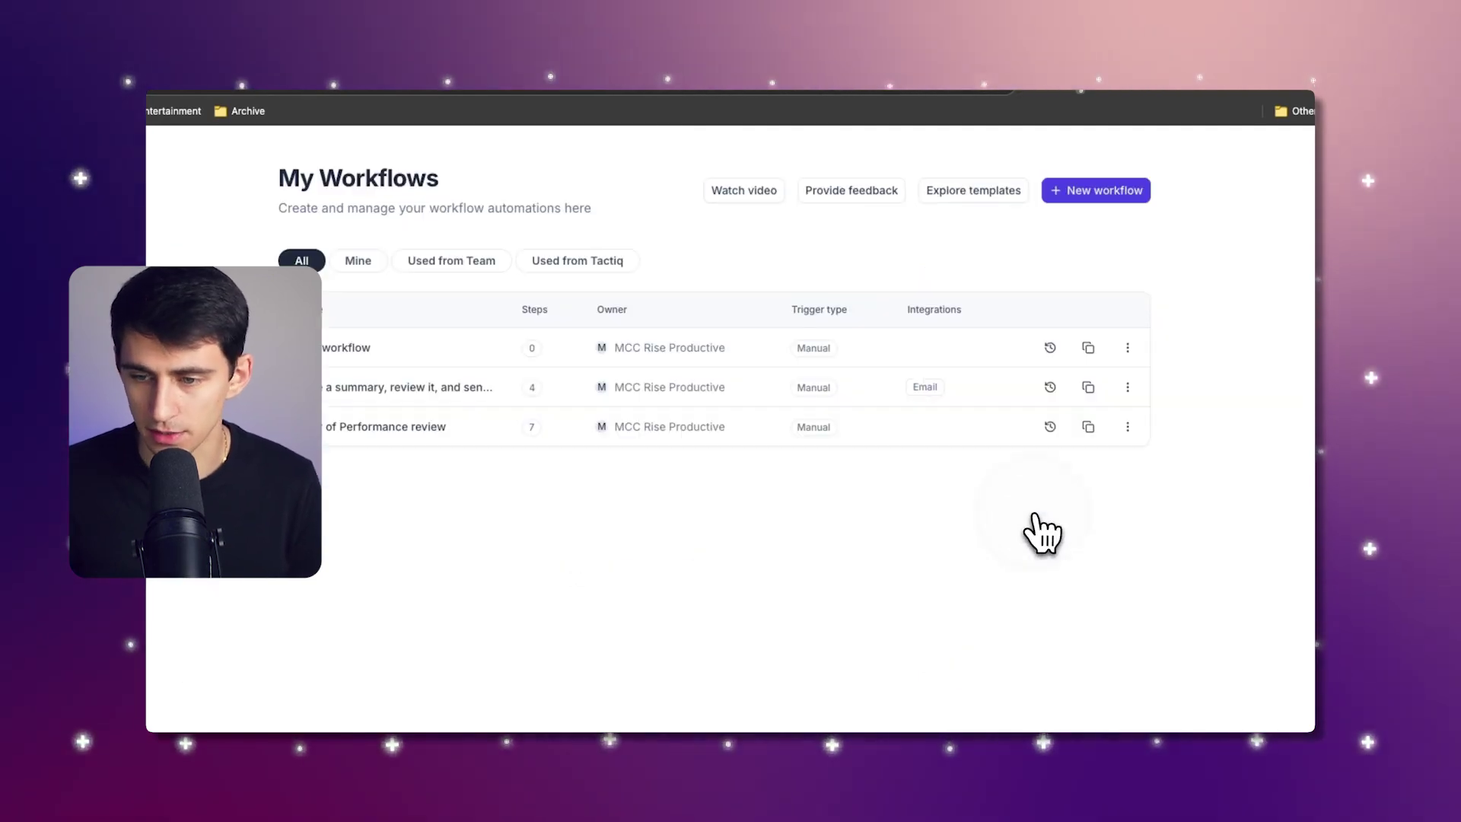
pyautogui.click(1100, 190)
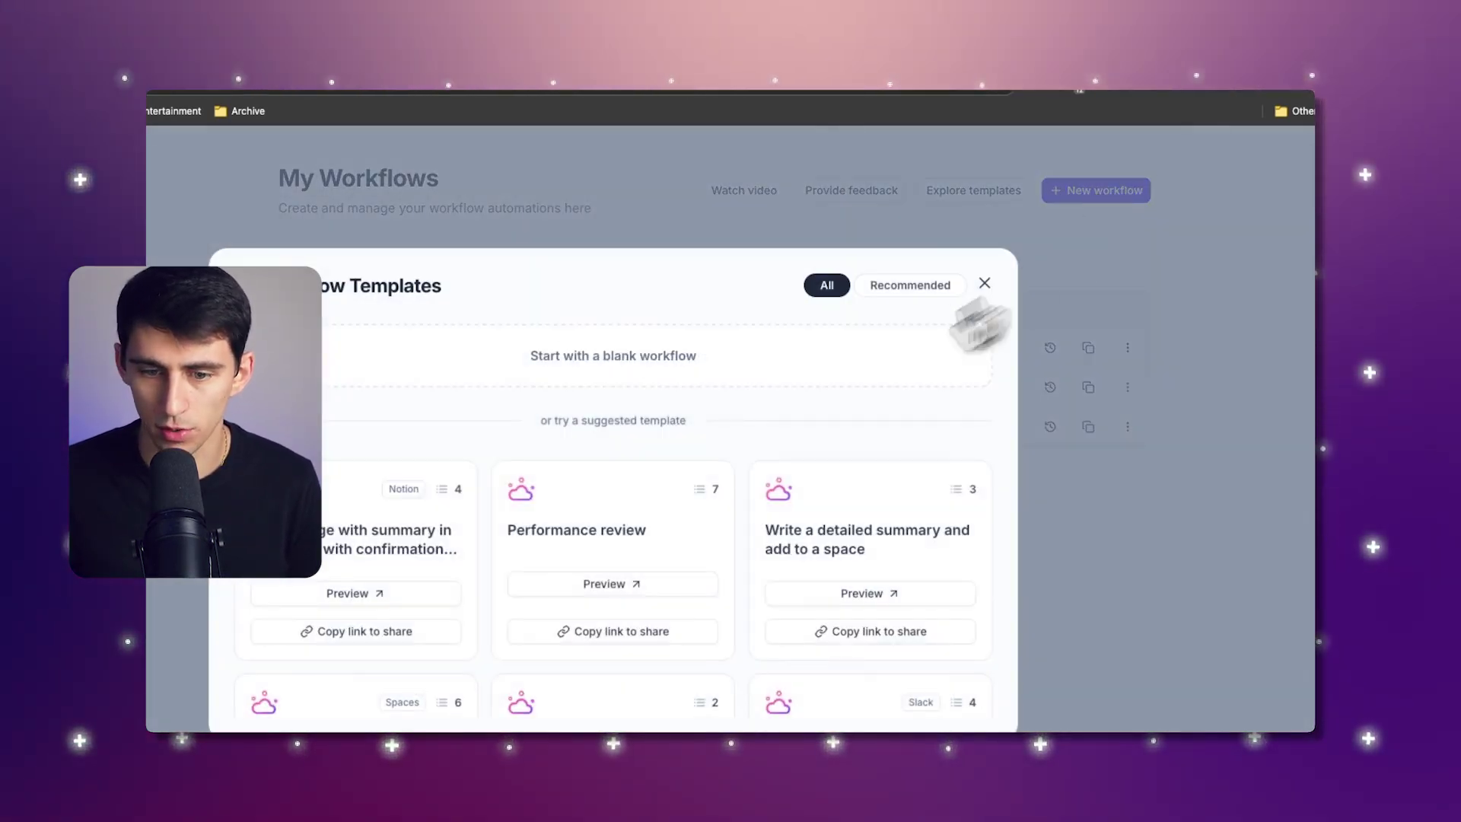
# - Browse the workflow templates and create a workflow from "Write a summary, review it, and send to Slack"
pyautogui.scroll(-2, 737, 441)
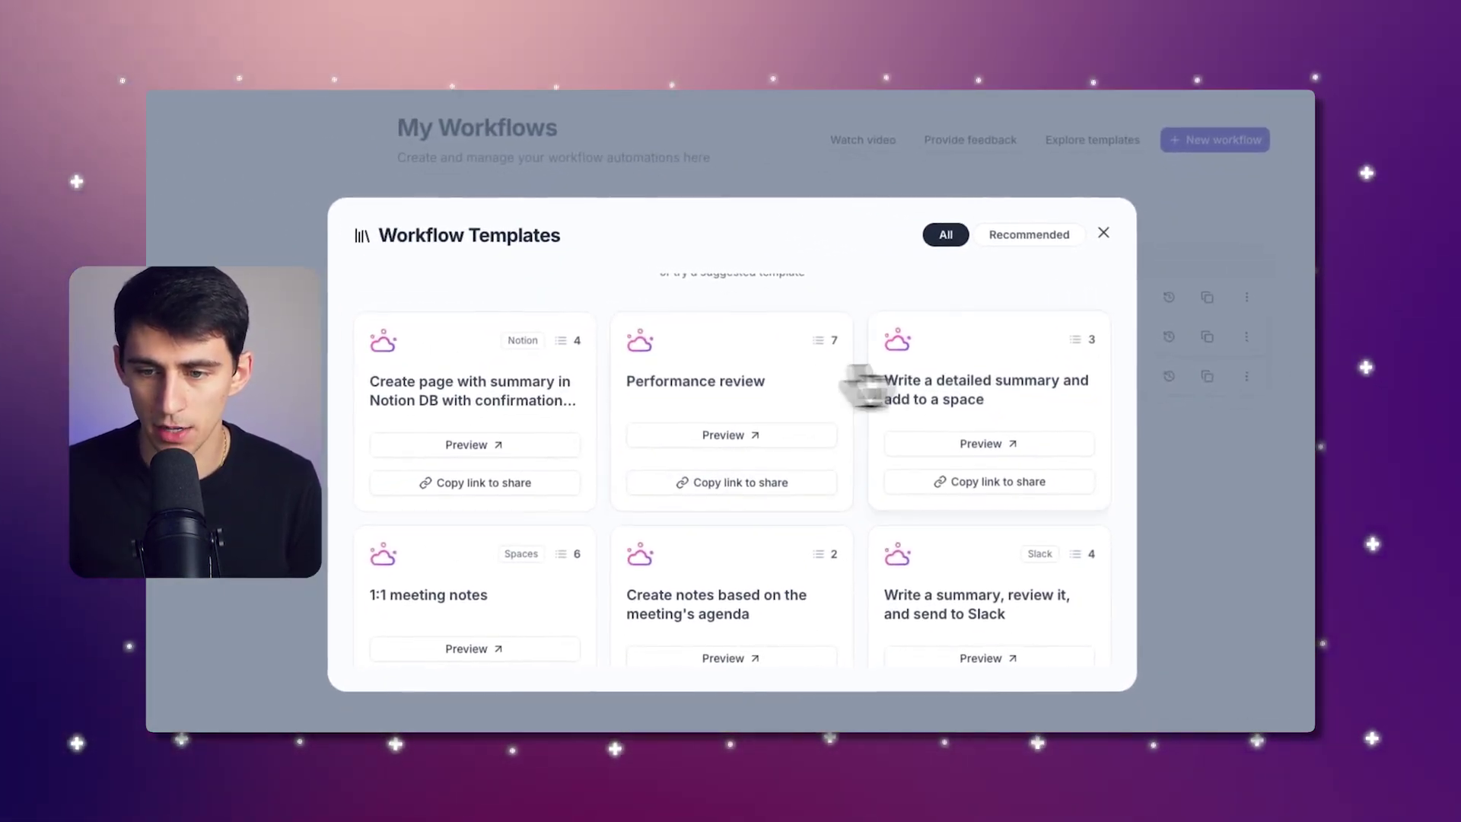
pyautogui.scroll(-4, 1011, 426)
pyautogui.scroll(-3, 1012, 397)
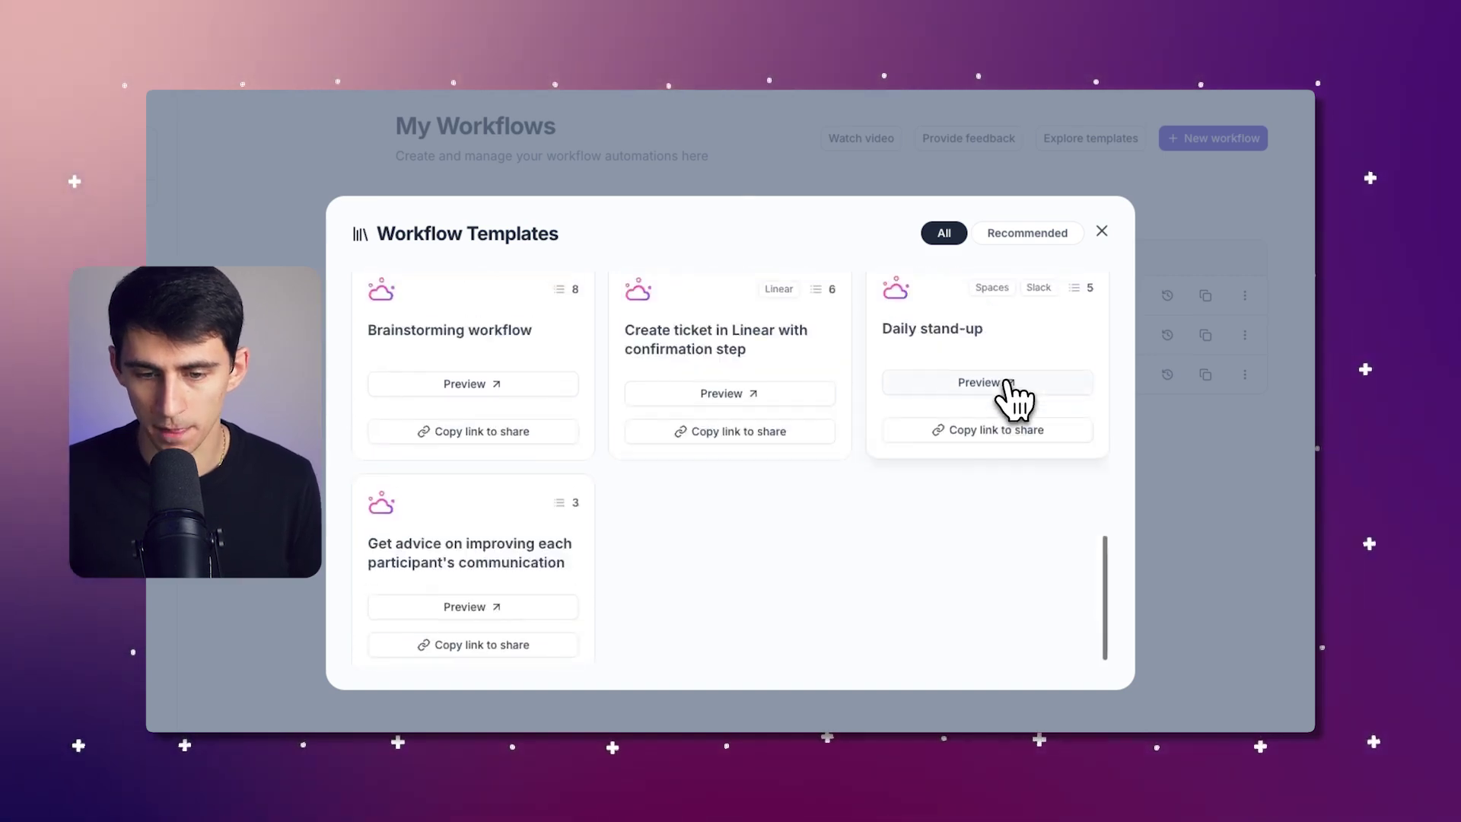
pyautogui.scroll(10, 989, 408)
pyautogui.scroll(-2, 952, 434)
pyautogui.scroll(-1, 948, 445)
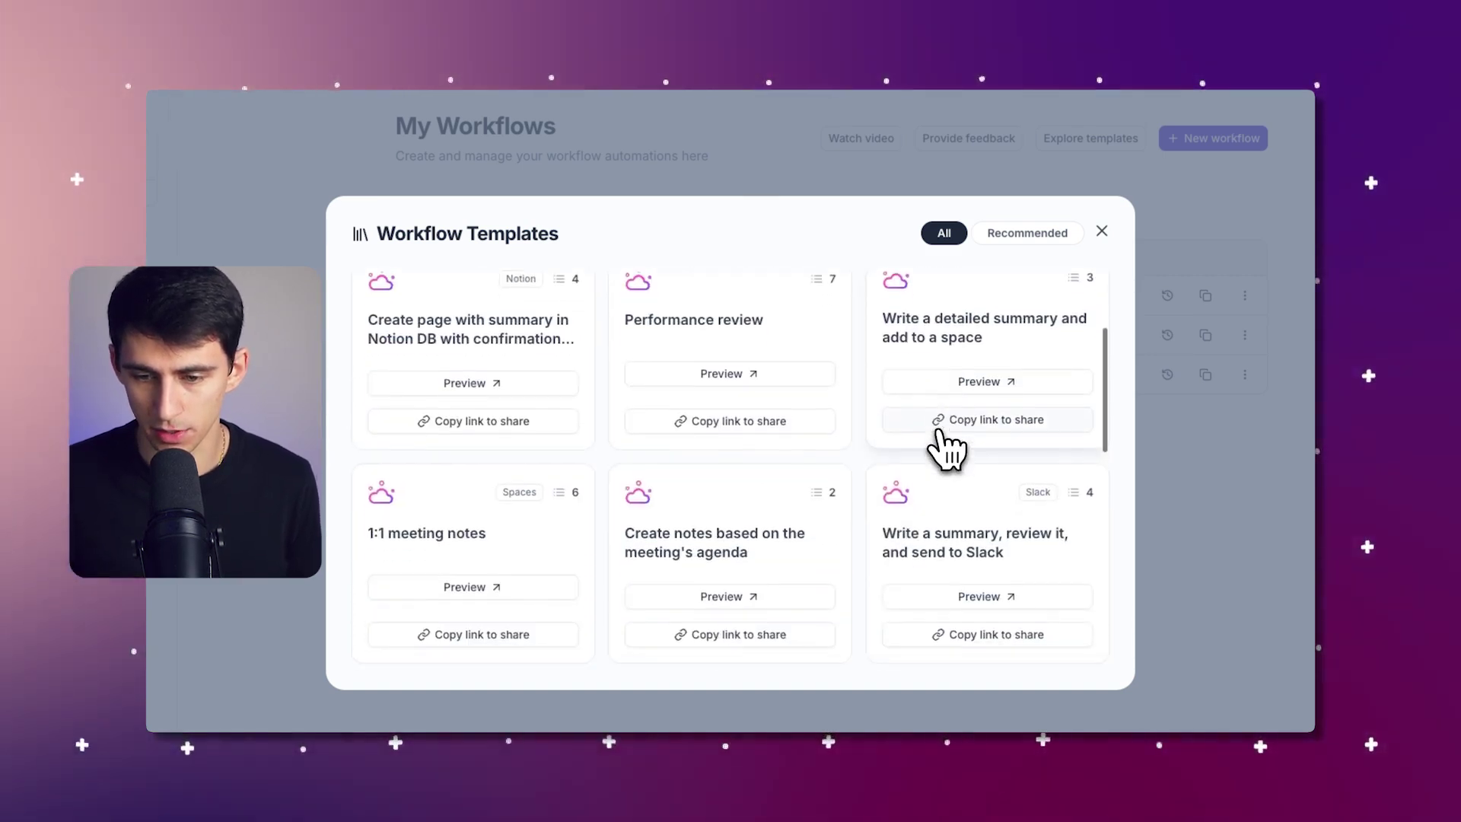
pyautogui.click(1003, 594)
pyautogui.click(975, 239)
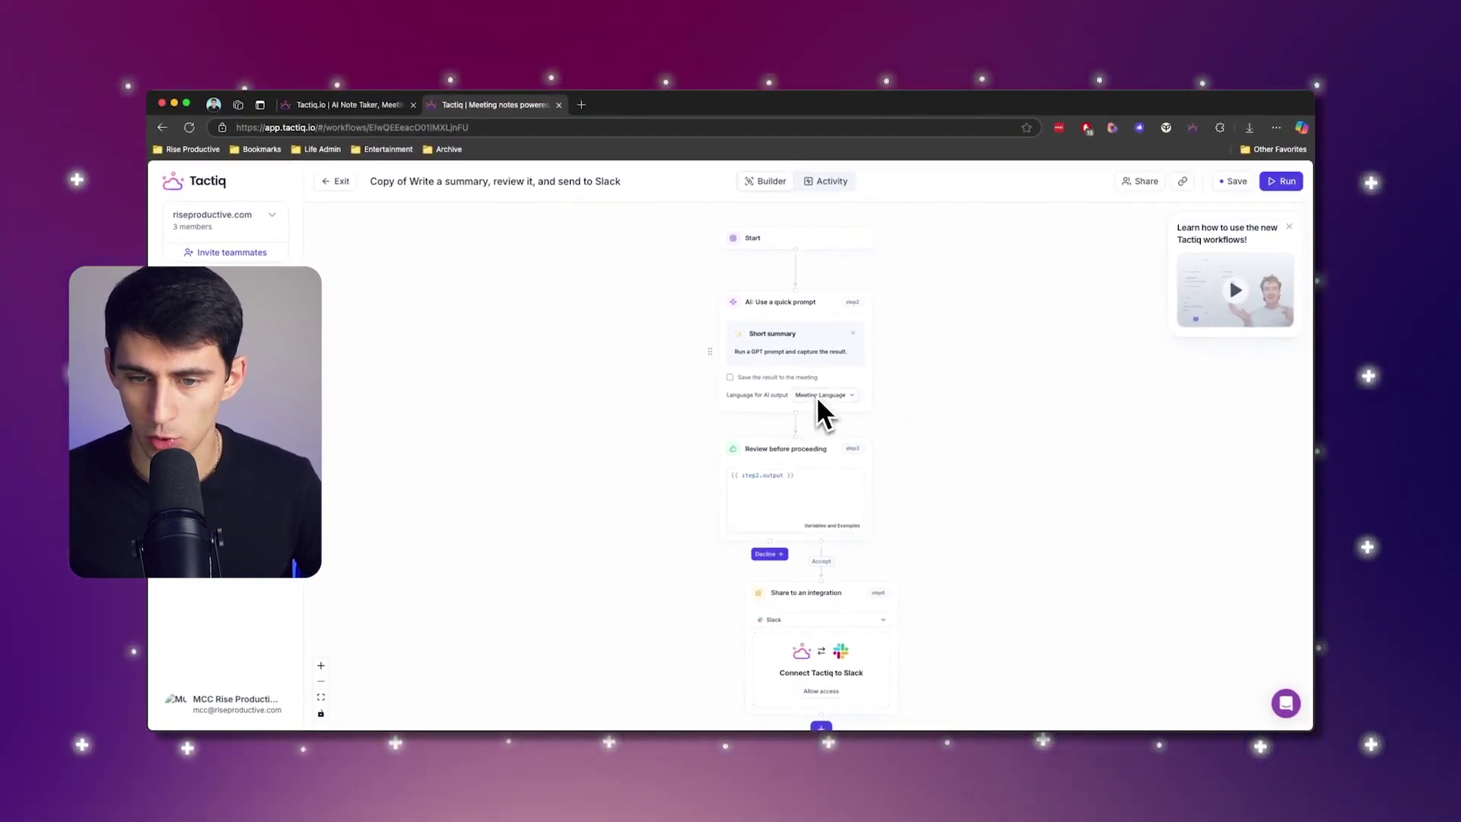
# - Examine the template's steps from the quick prompt through the review to the Slack integration
pyautogui.scroll(3, 811, 454)
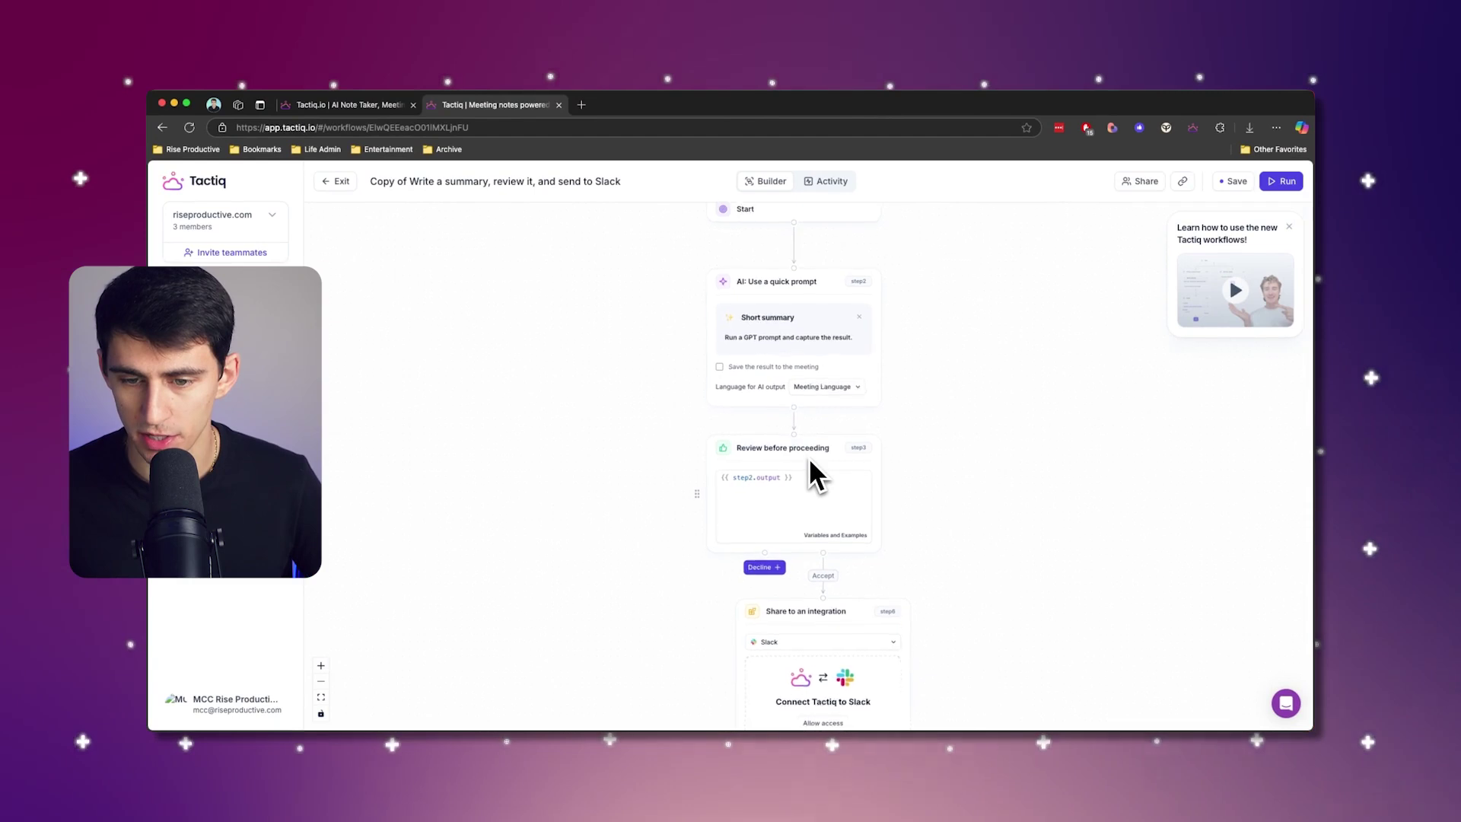
pyautogui.scroll(-2, 950, 456)
pyautogui.scroll(3, 852, 426)
pyautogui.click(844, 392)
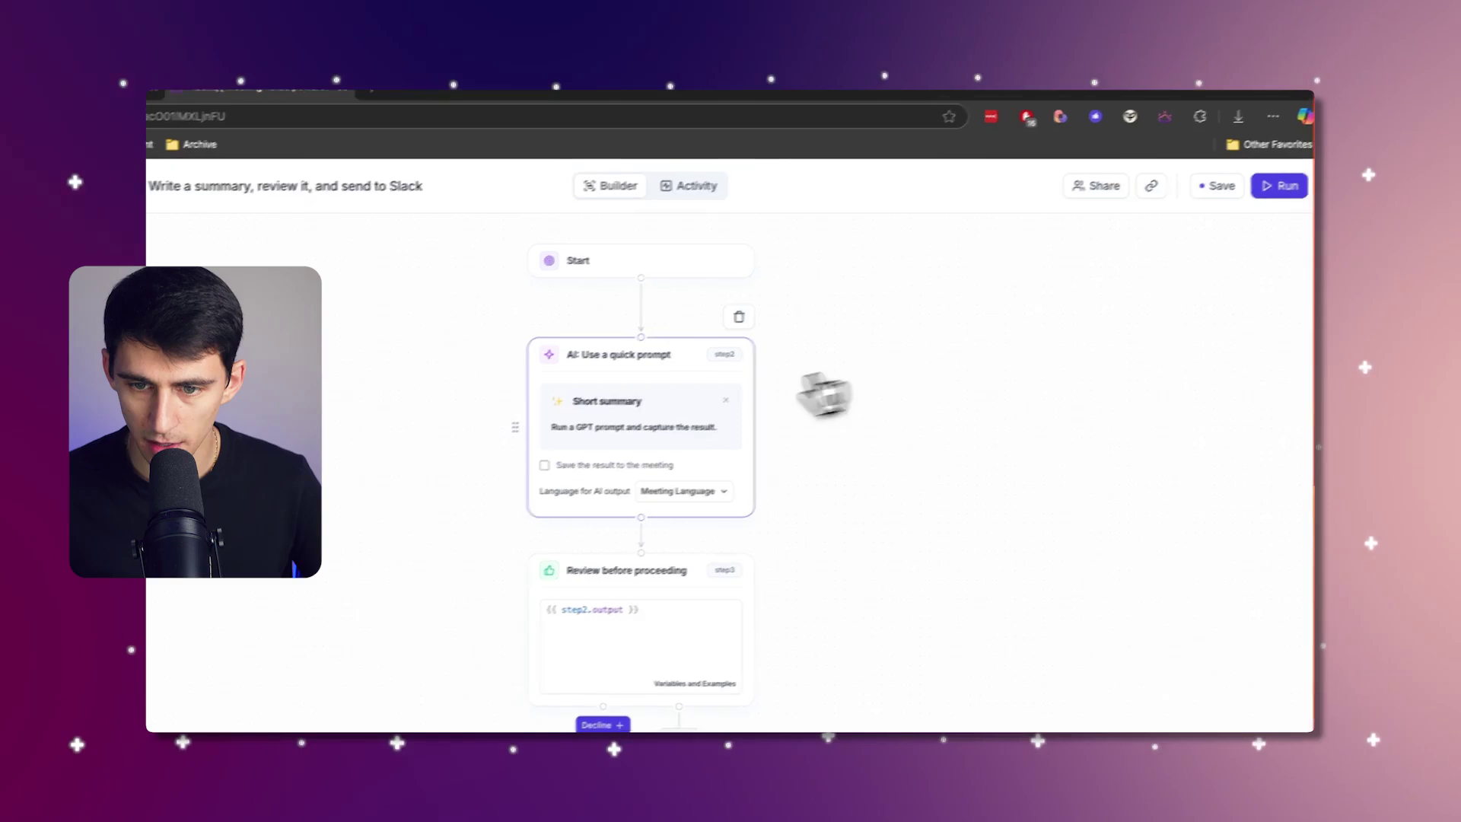
pyautogui.scroll(-4, 825, 393)
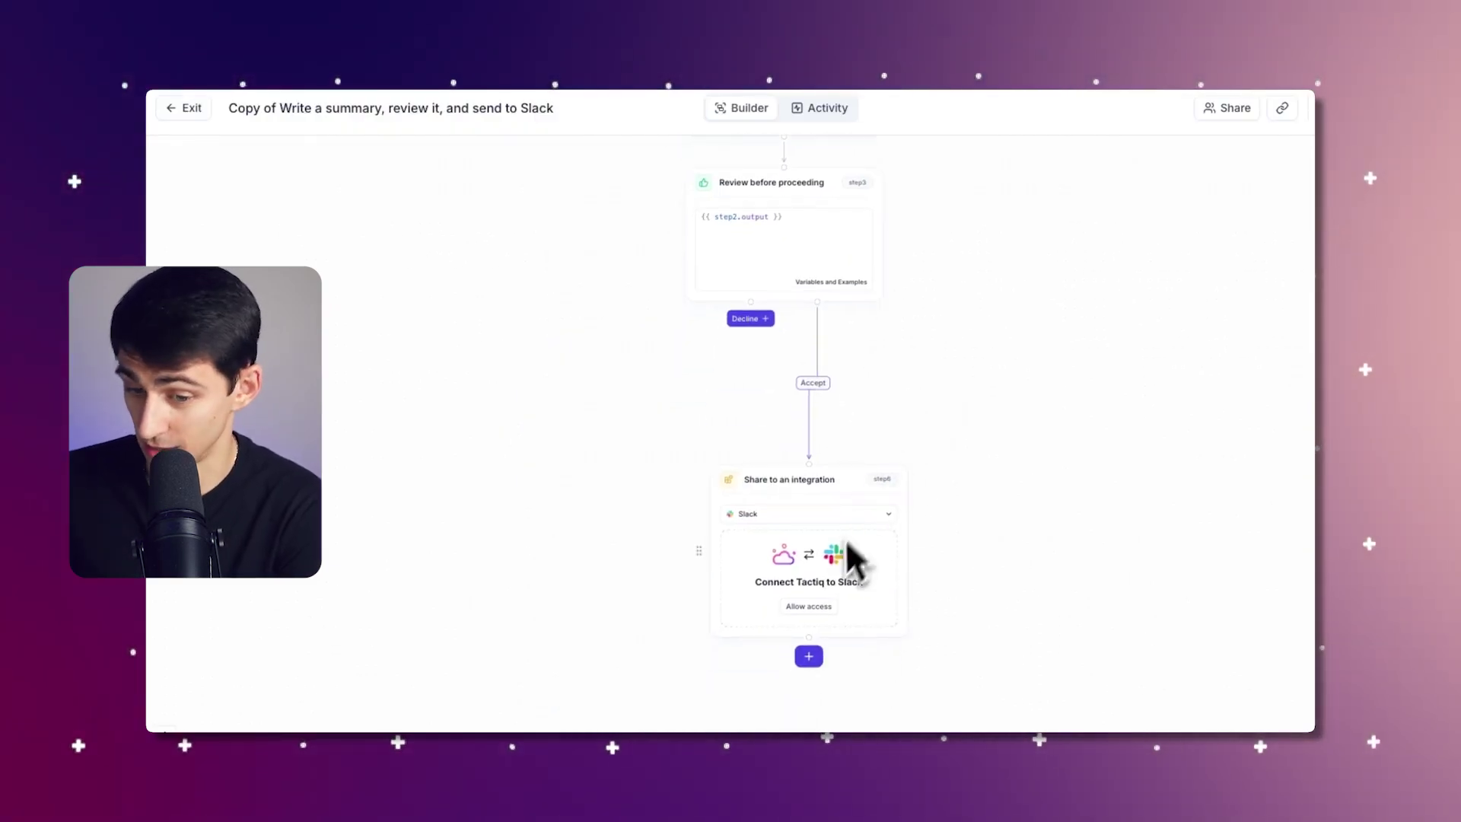
pyautogui.moveTo(913, 307); pyautogui.dragTo(908, 441)
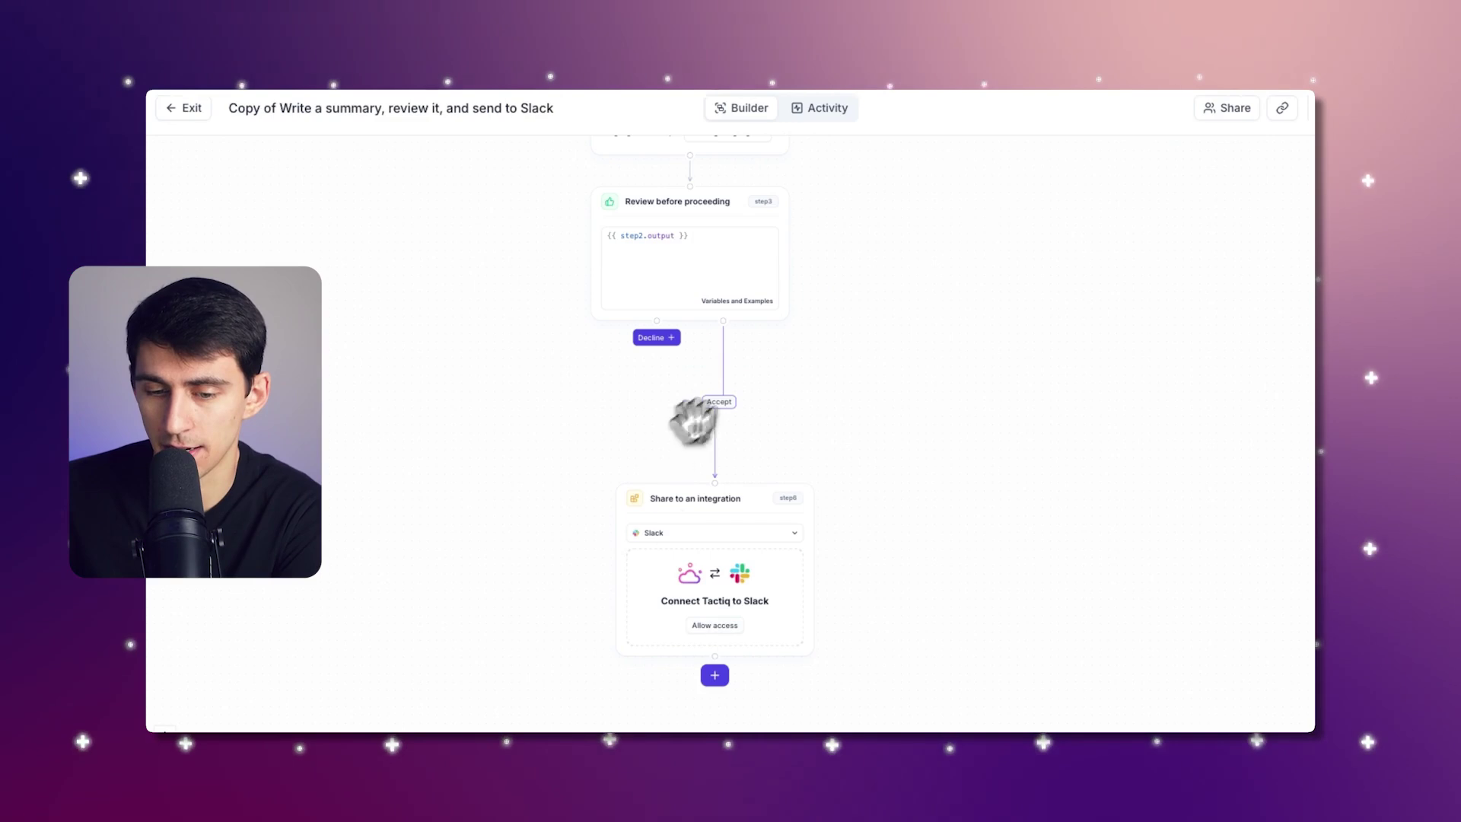
# - Replace the Short summary prompt in the AI quick prompt step with Generate action items
pyautogui.moveTo(692, 414); pyautogui.dragTo(916, 603)
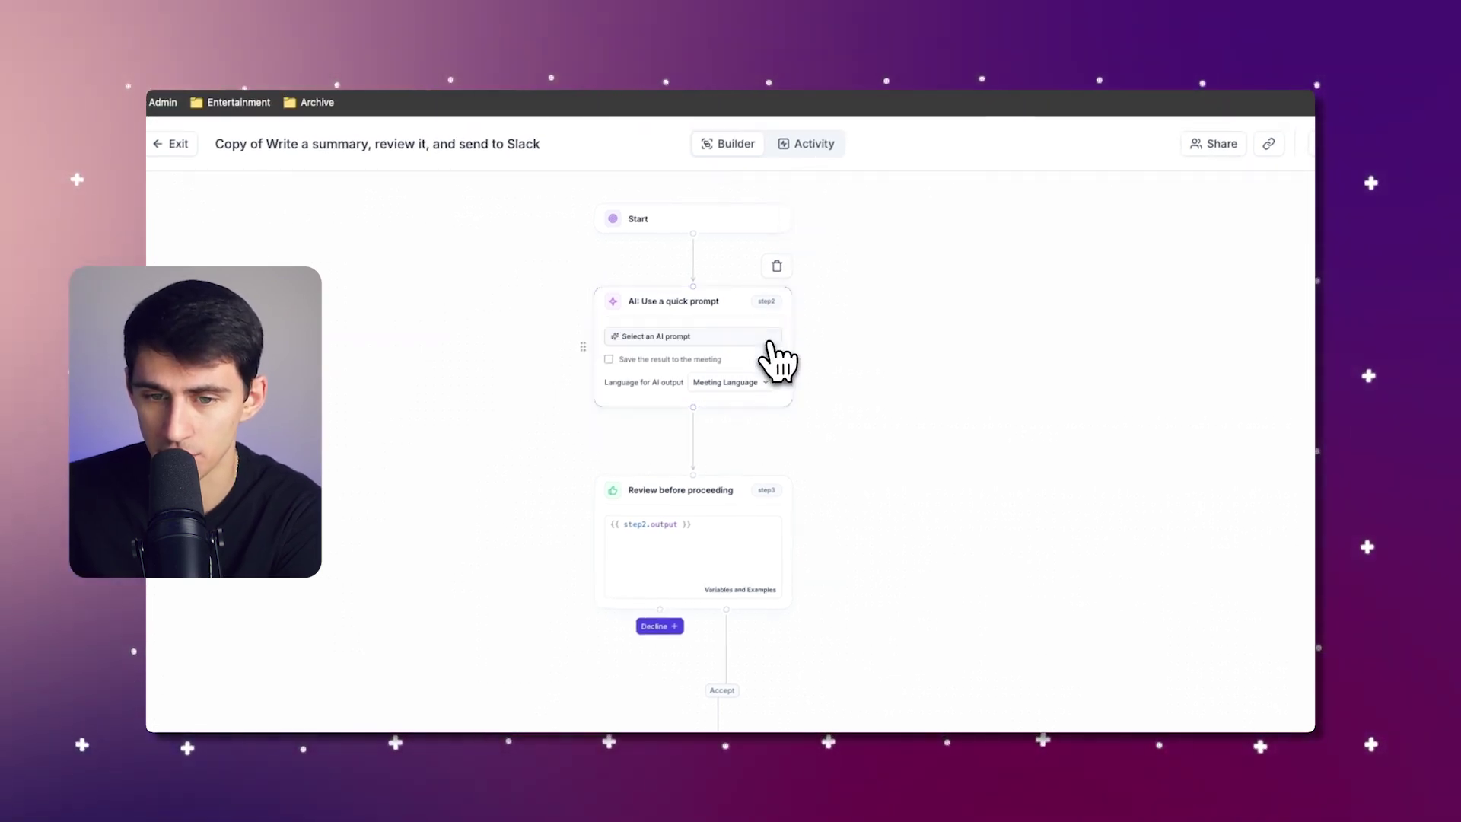
pyautogui.click(771, 341)
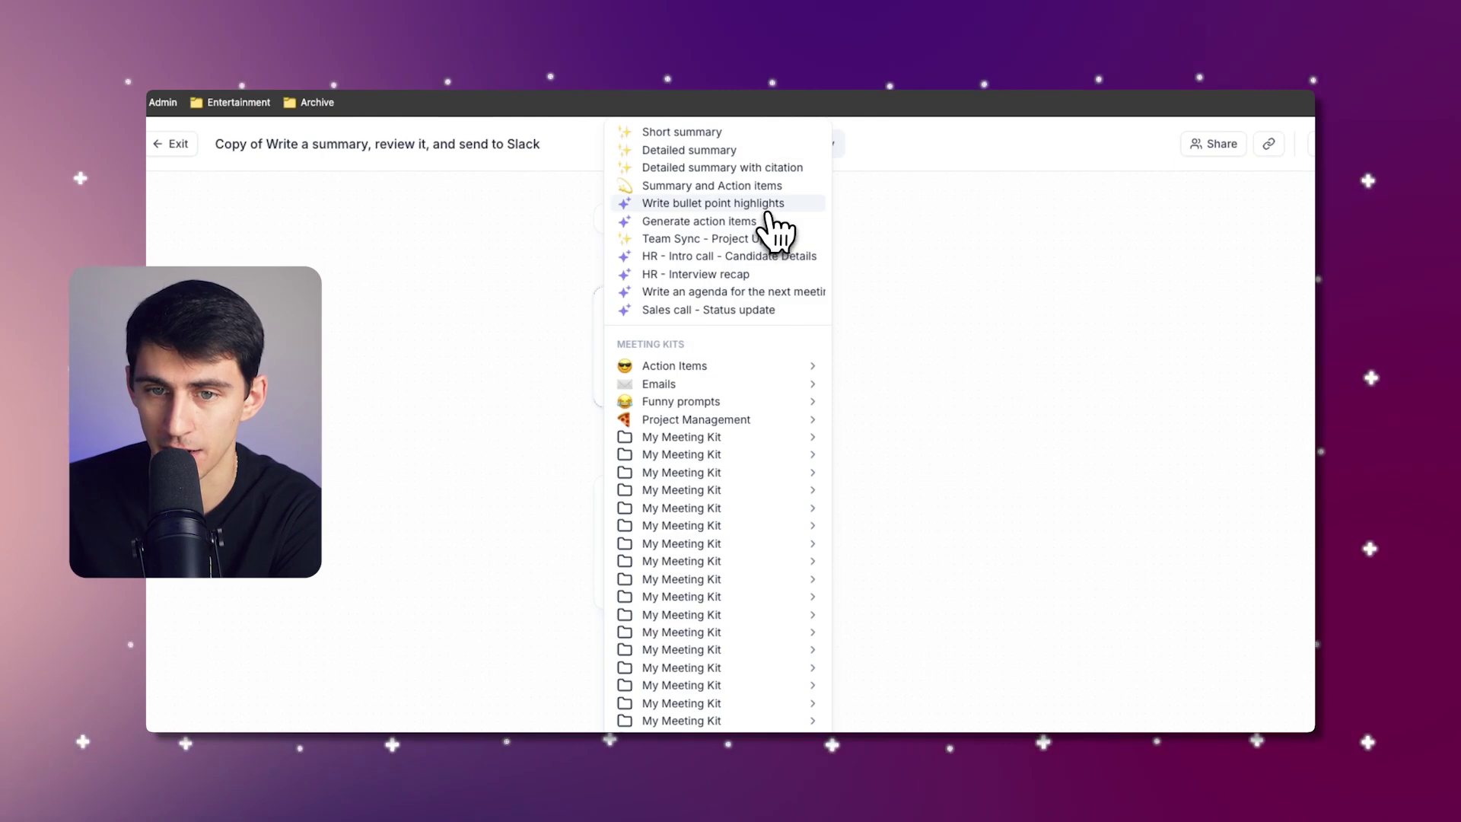
pyautogui.click(774, 227)
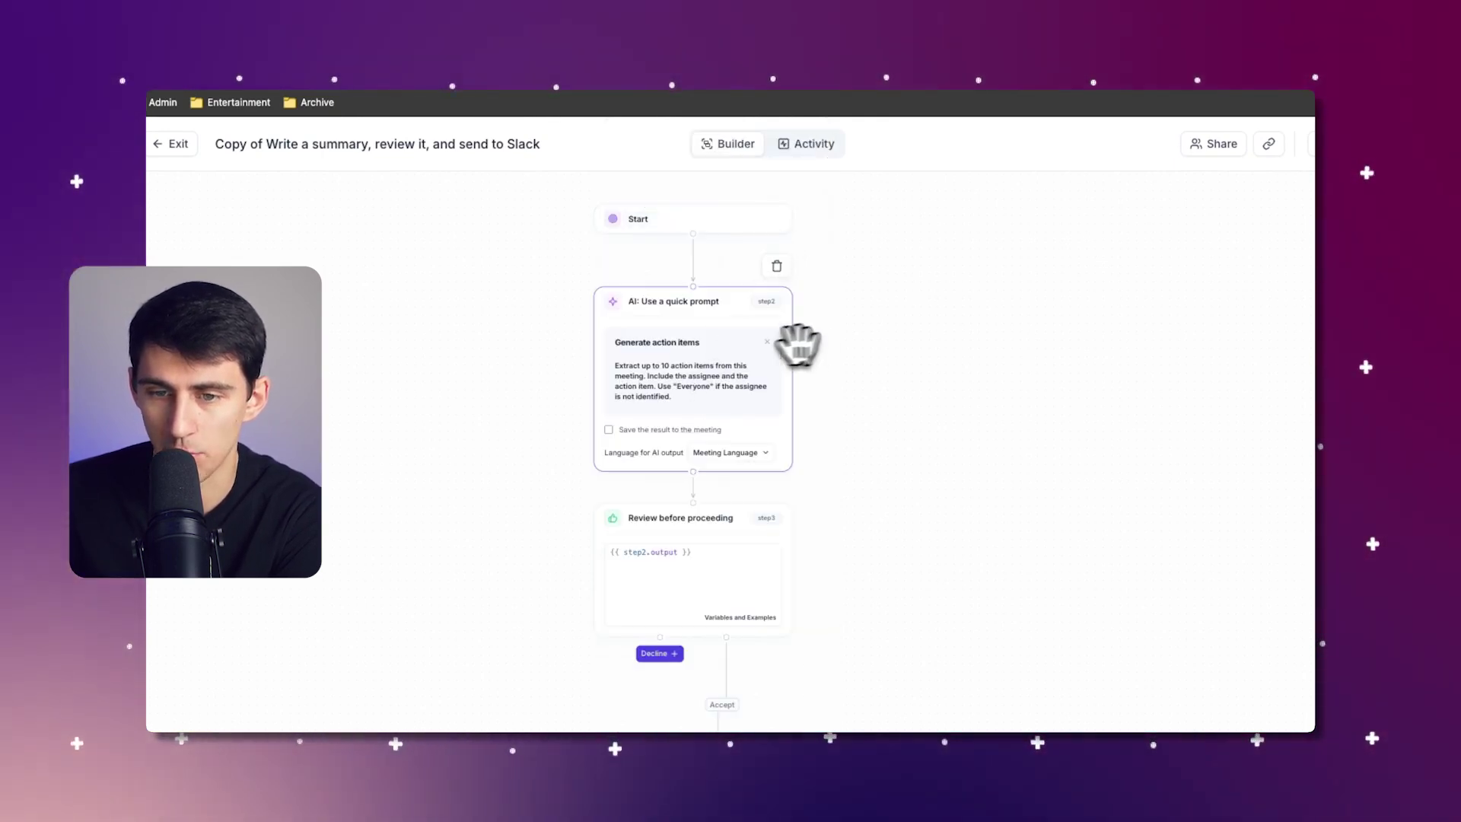
# - Connect Tactiq to Slack in the integration step and allow access to the Rise Productive workspace
pyautogui.scroll(-1, 843, 338)
pyautogui.scroll(-1, 858, 347)
pyautogui.scroll(1, 858, 261)
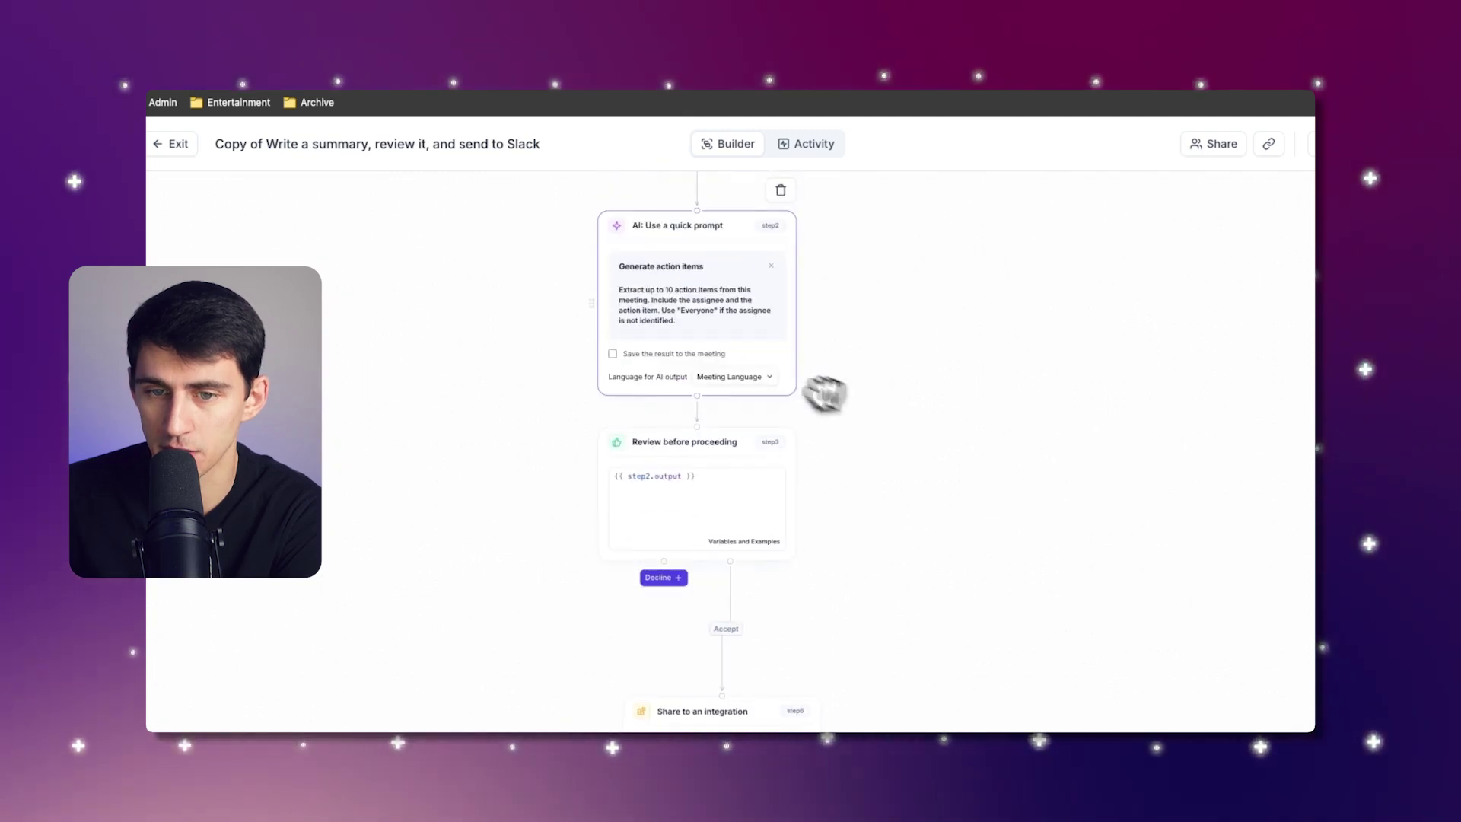
pyautogui.scroll(-3, 825, 391)
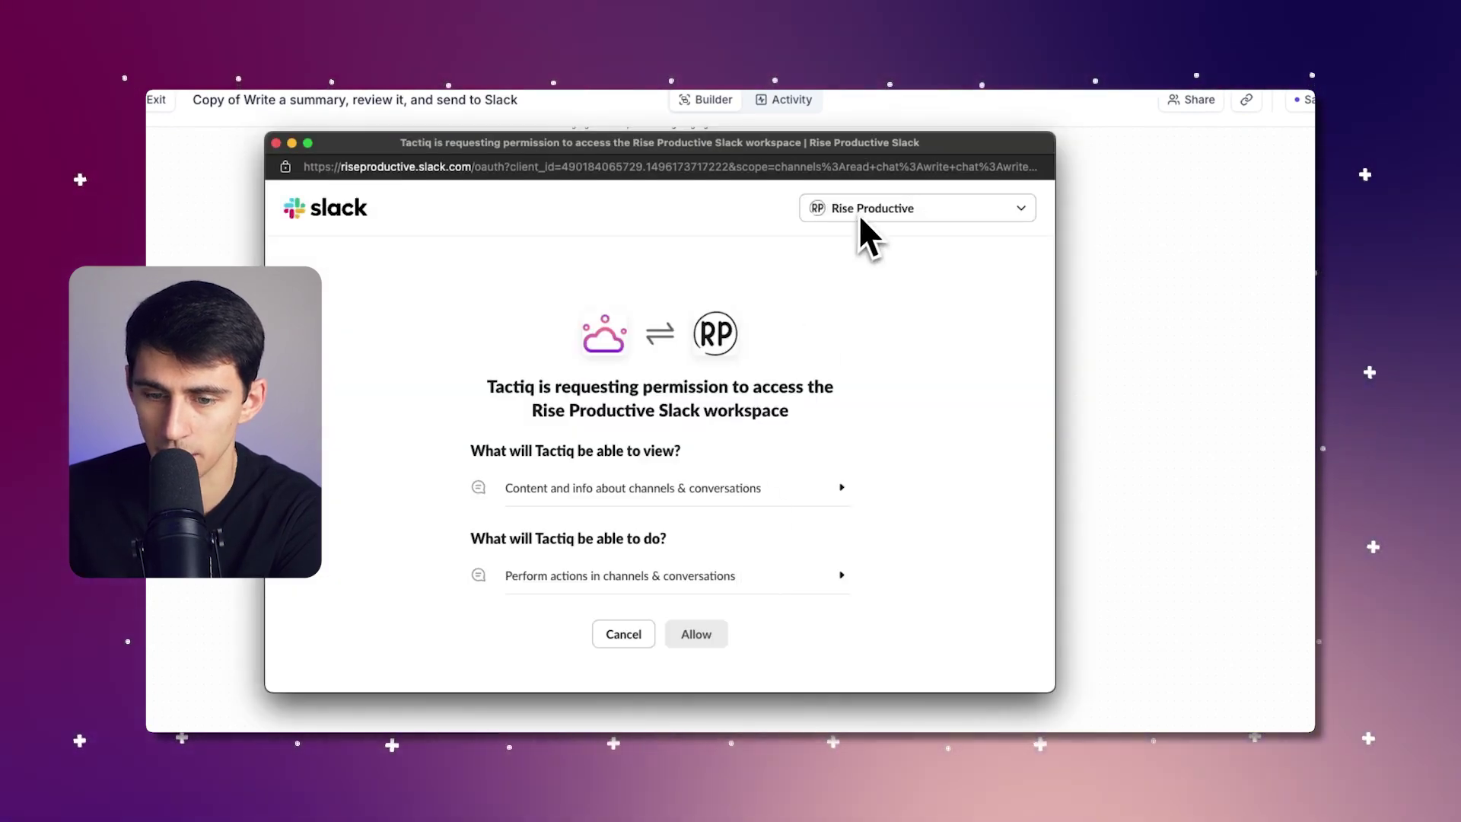
pyautogui.click(715, 633)
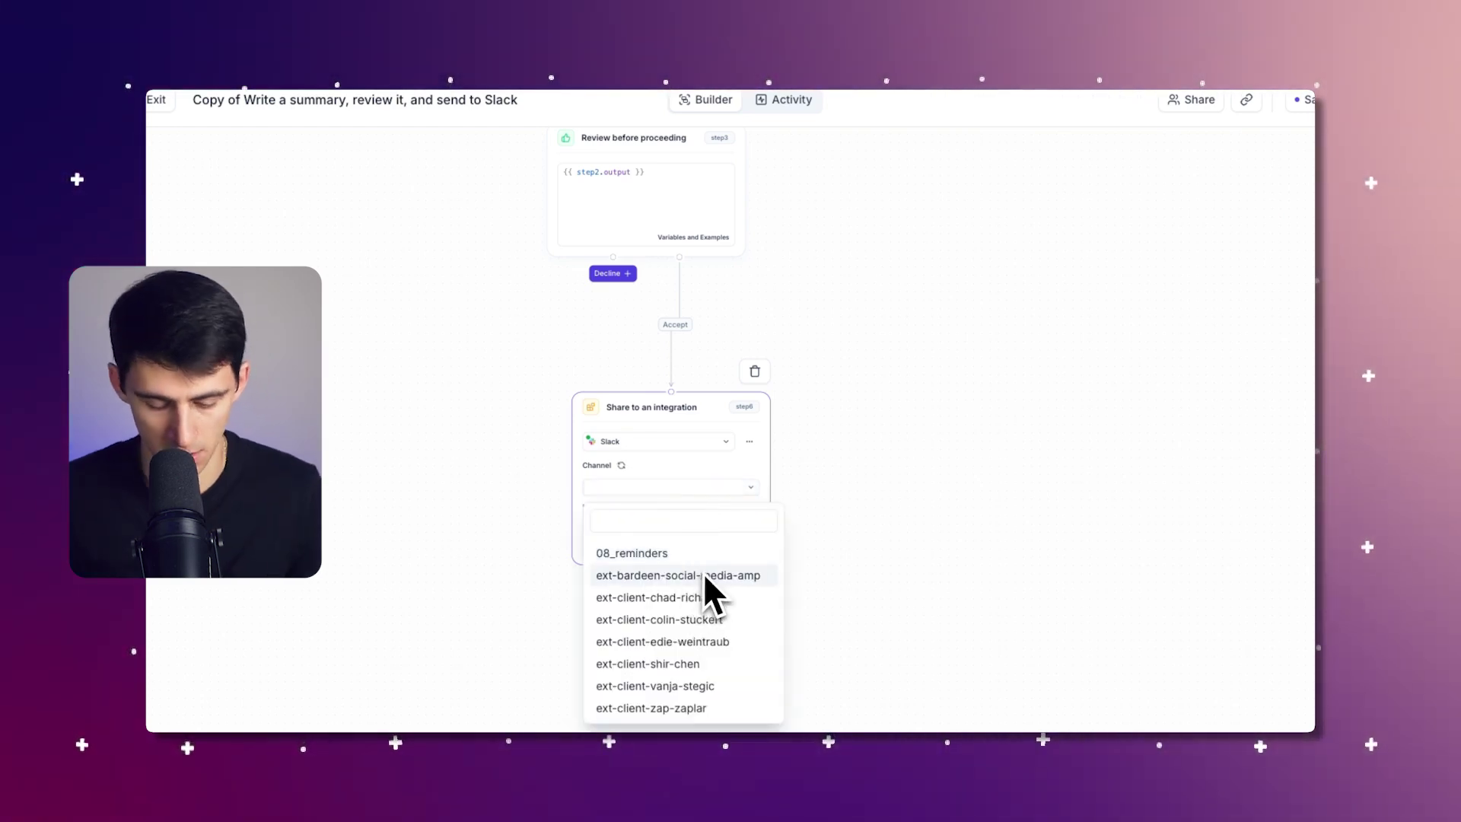
# - Find the "todo" channels and set the Slack share channel to tasks-todo-services
pyautogui.click(707, 522)
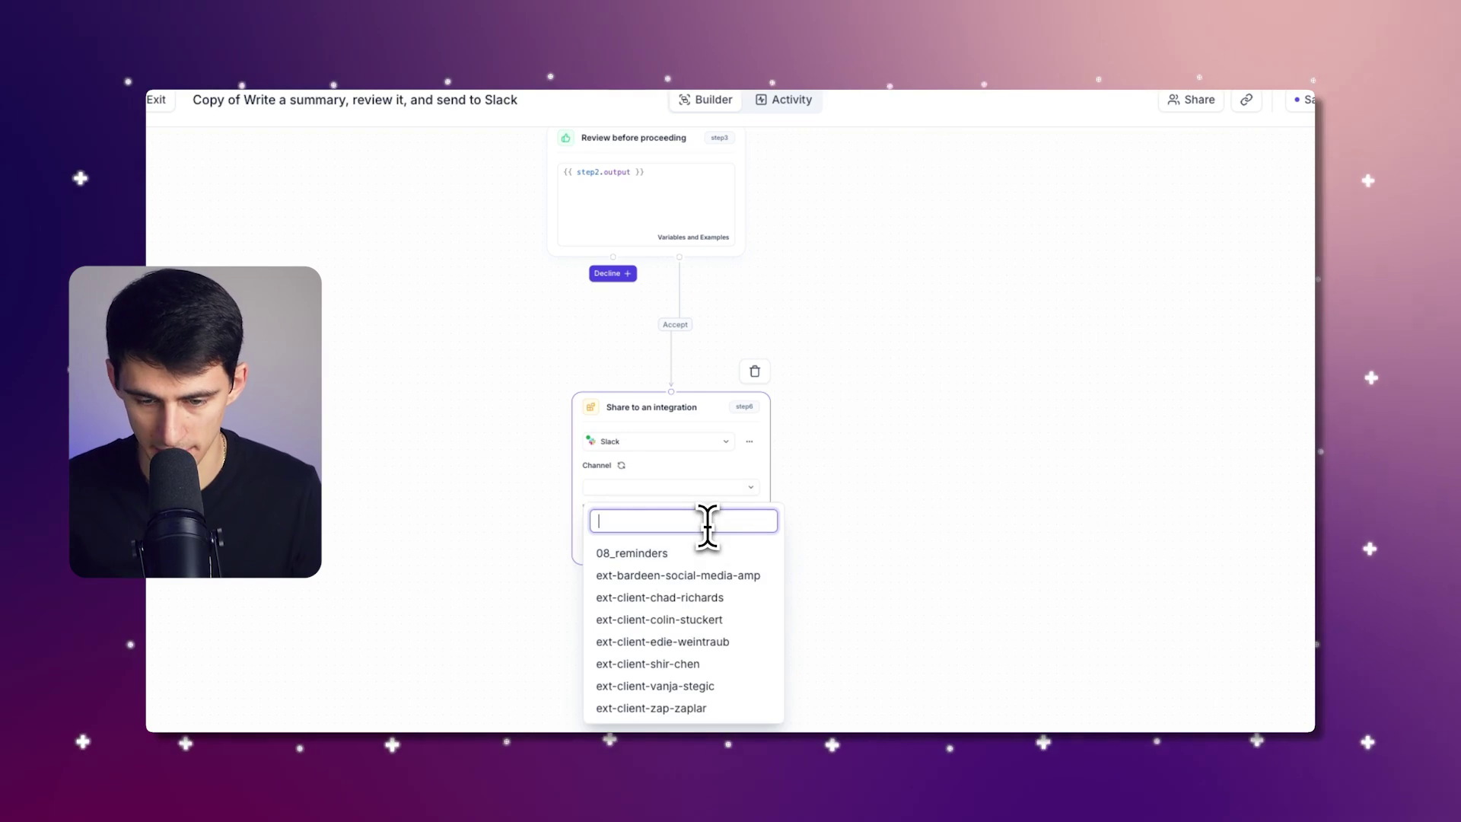
pyautogui.write('todo')
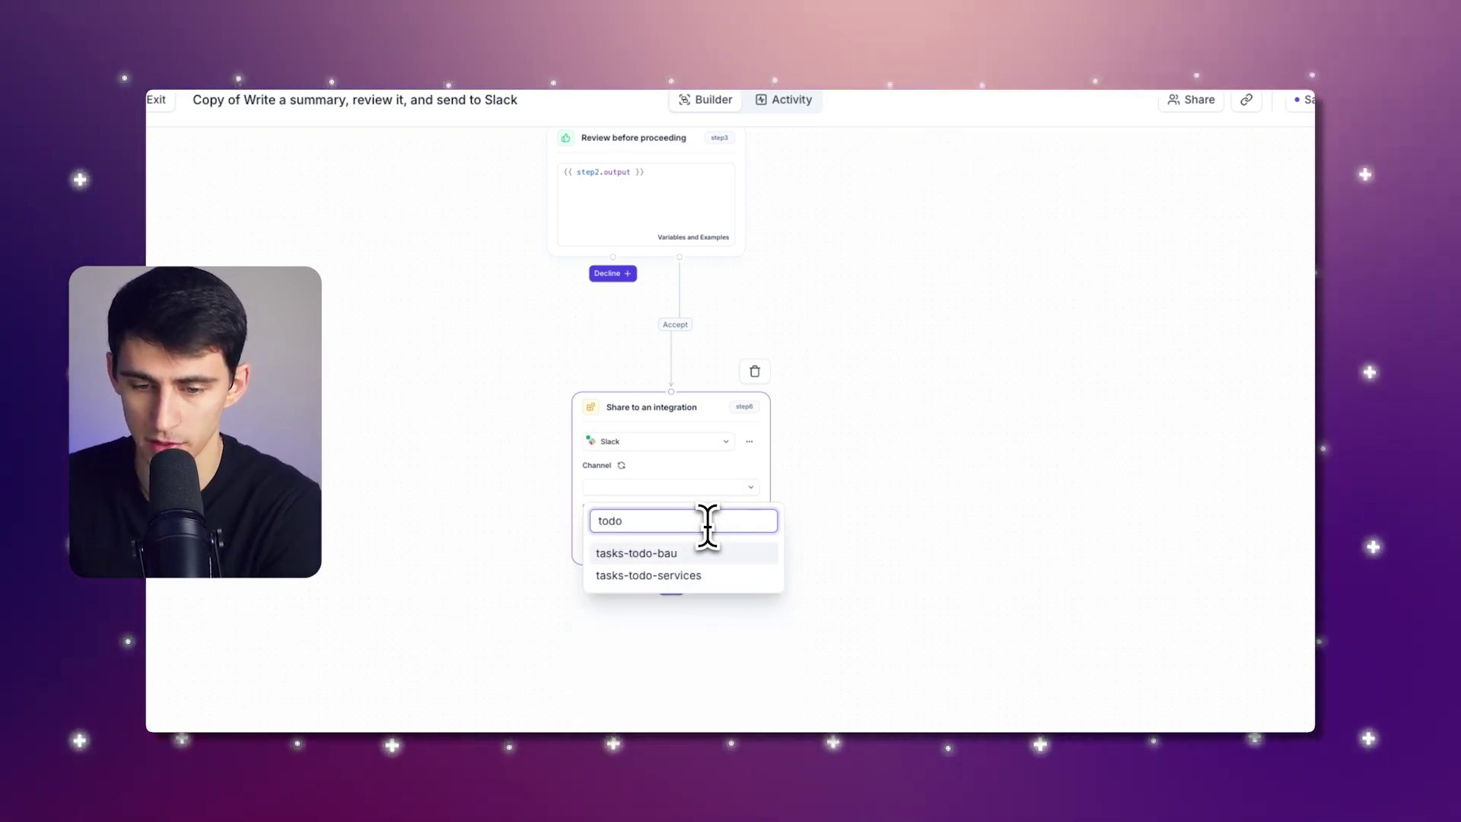
pyautogui.click(773, 576)
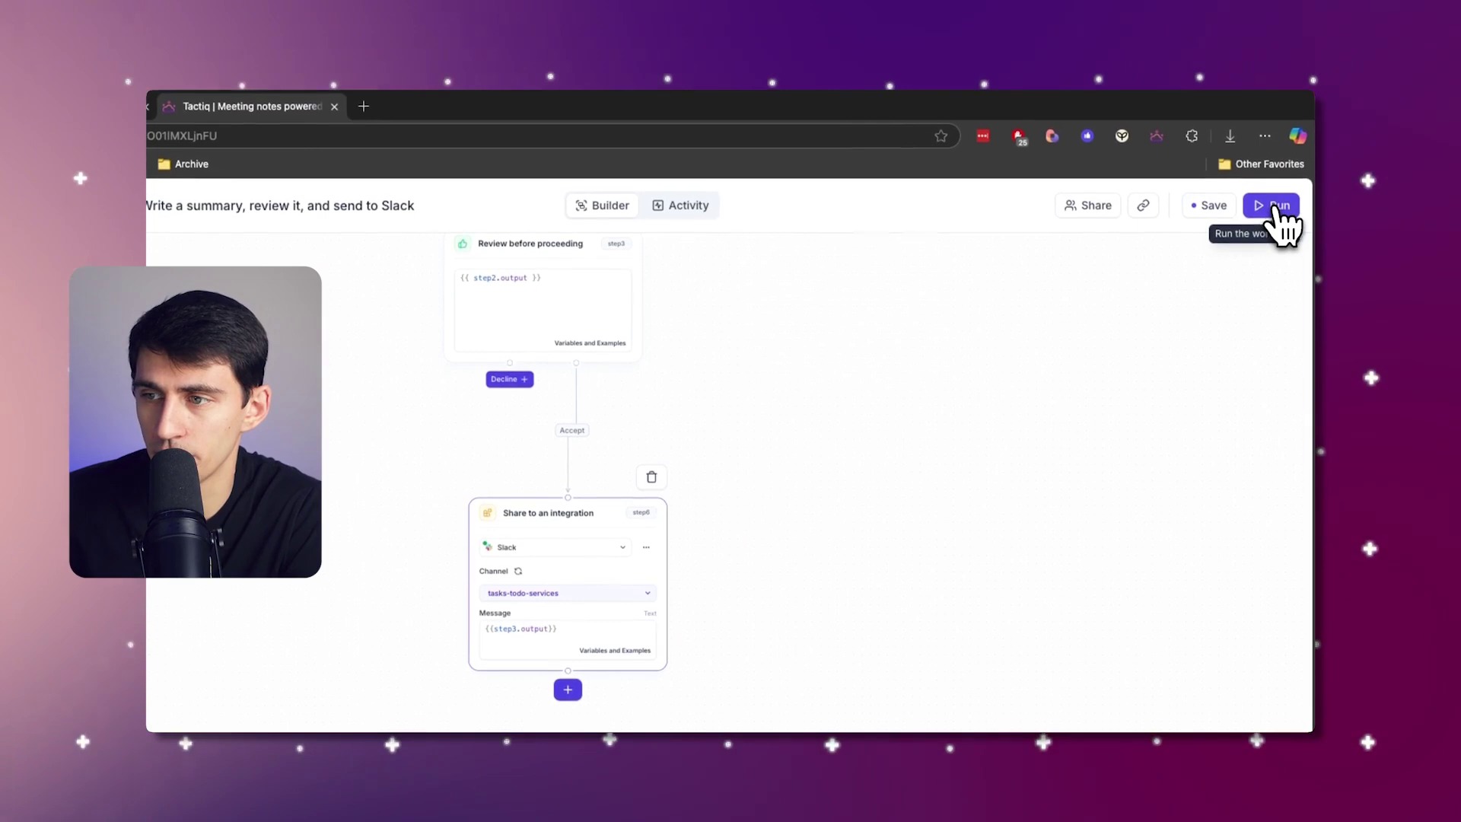
# - Run the workflow on the INT | EOW Manager Sync meeting from November 27th
pyautogui.click(1277, 212)
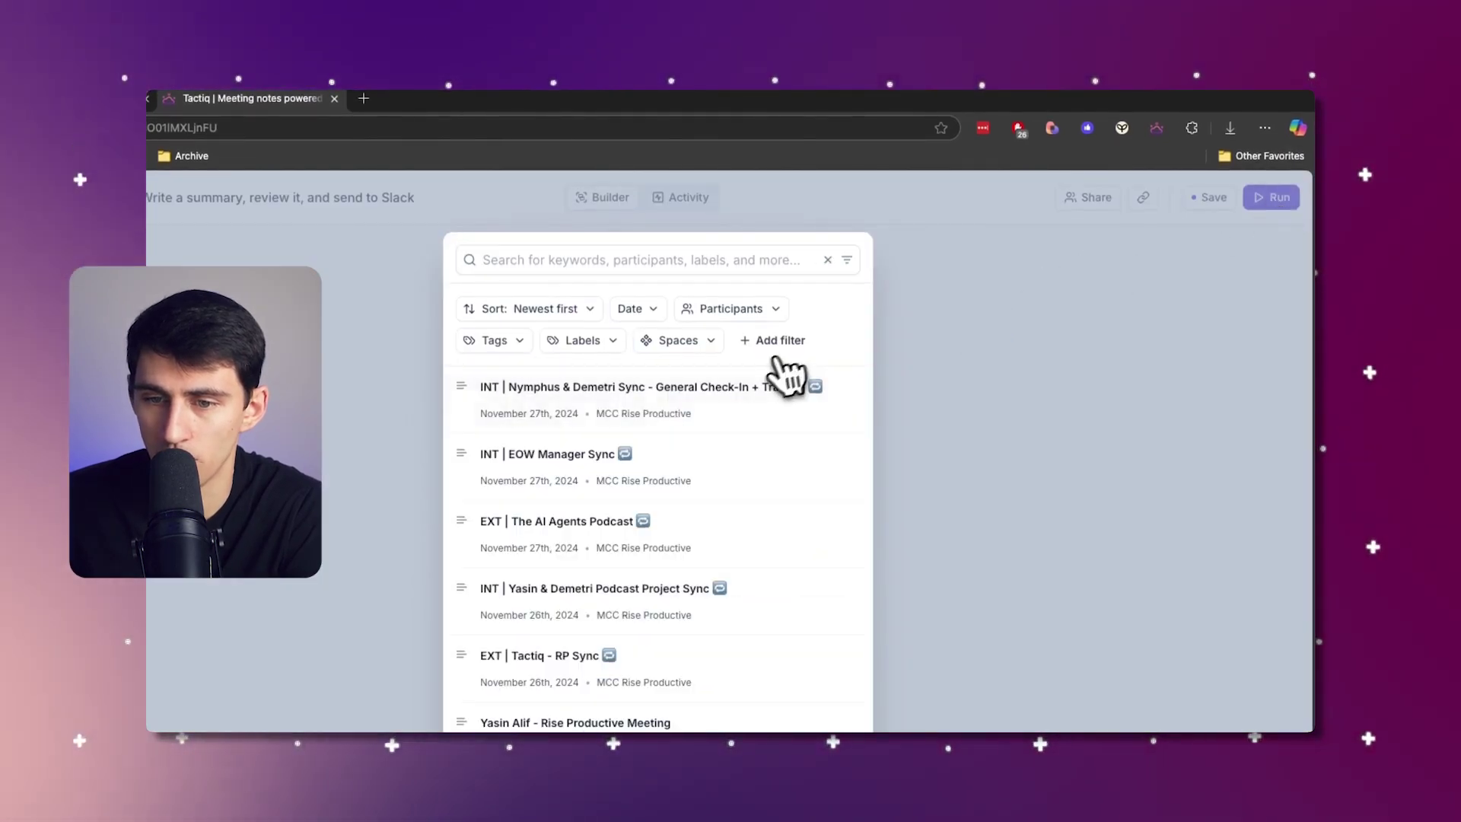
pyautogui.click(662, 456)
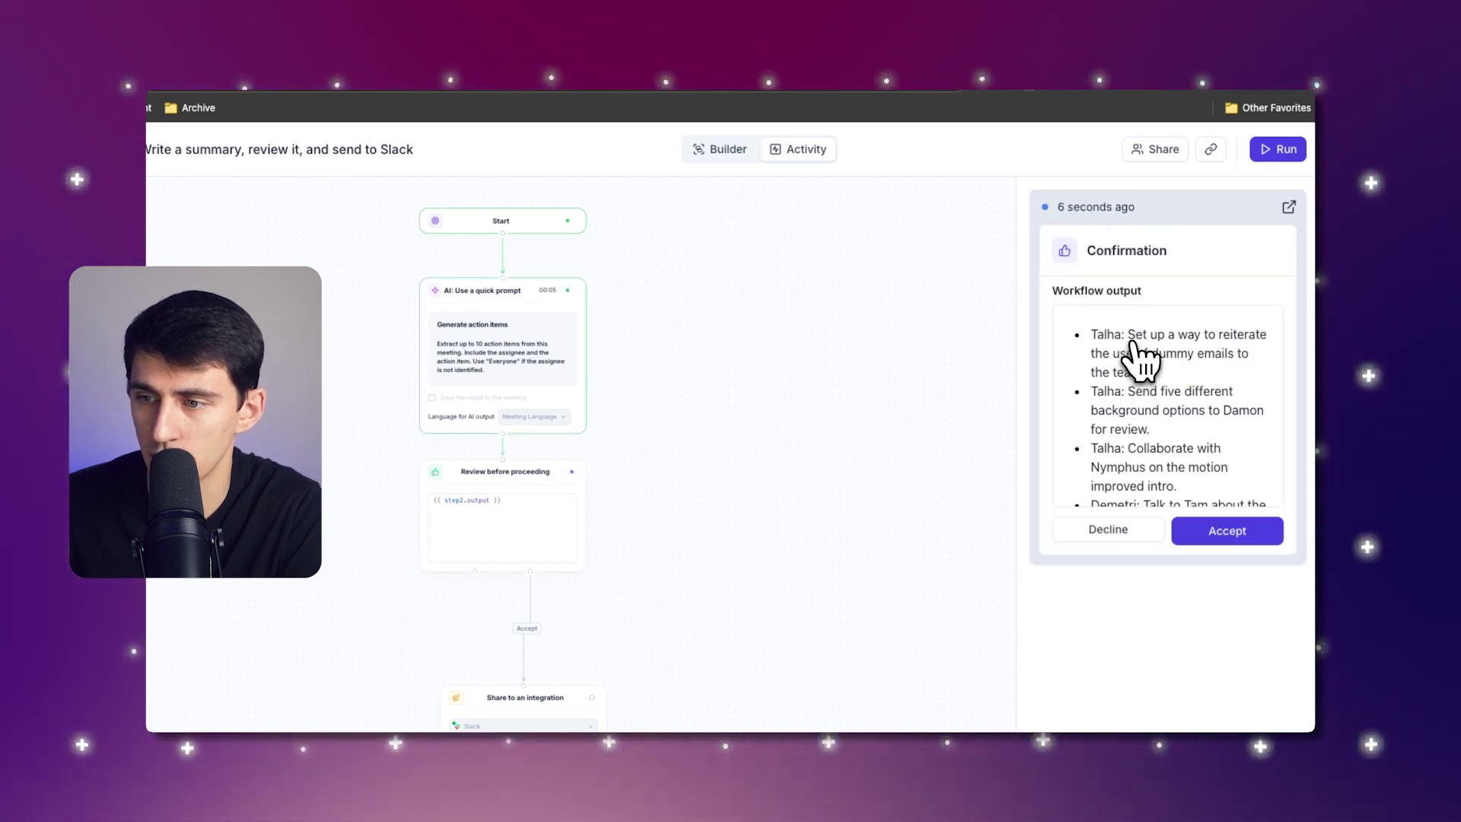
# - Read through the generated action items in the confirmation and accept them for sharing to Slack
pyautogui.scroll(-1, 1207, 399)
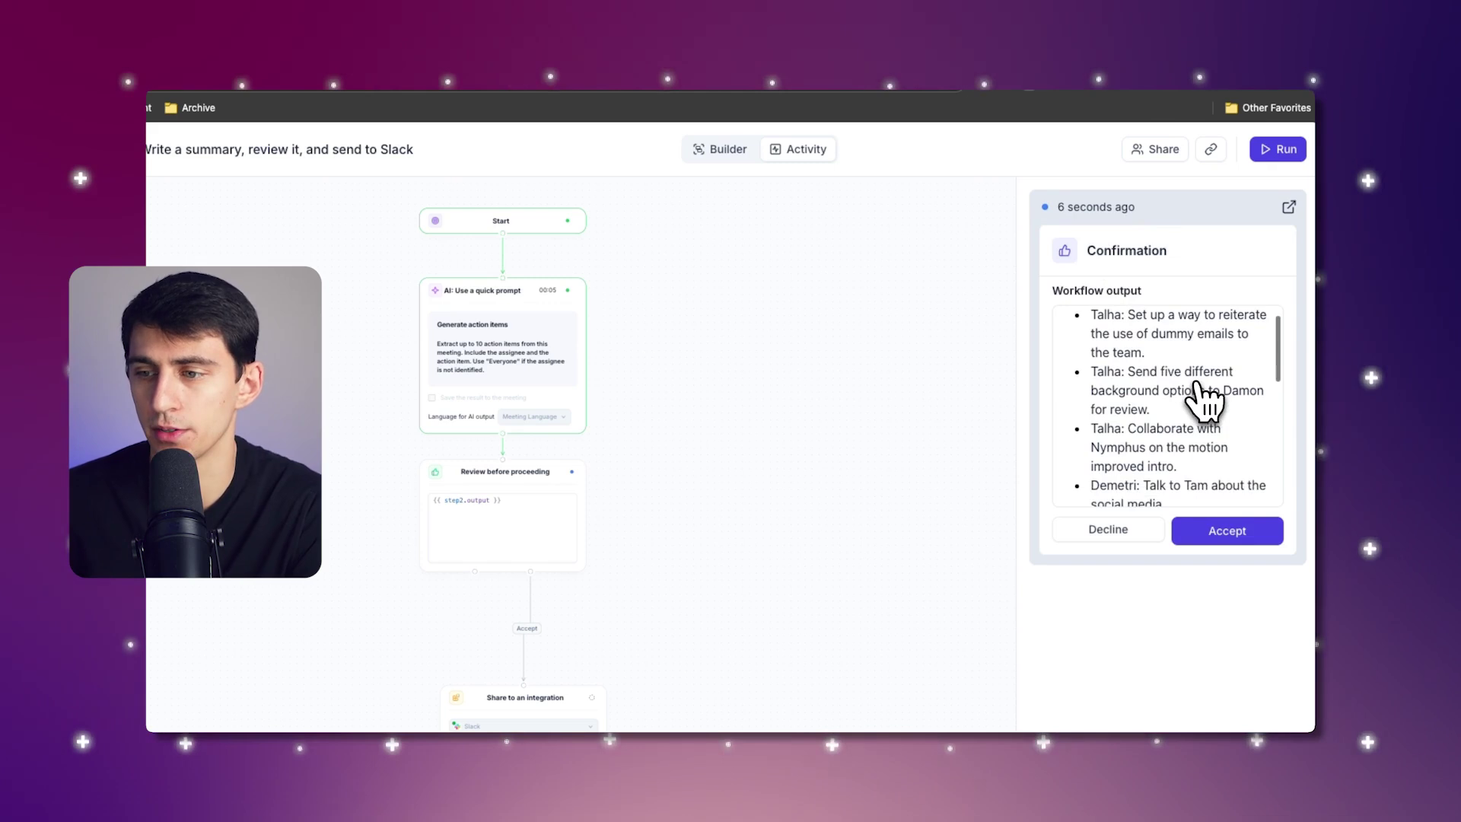
pyautogui.scroll(-3, 1207, 400)
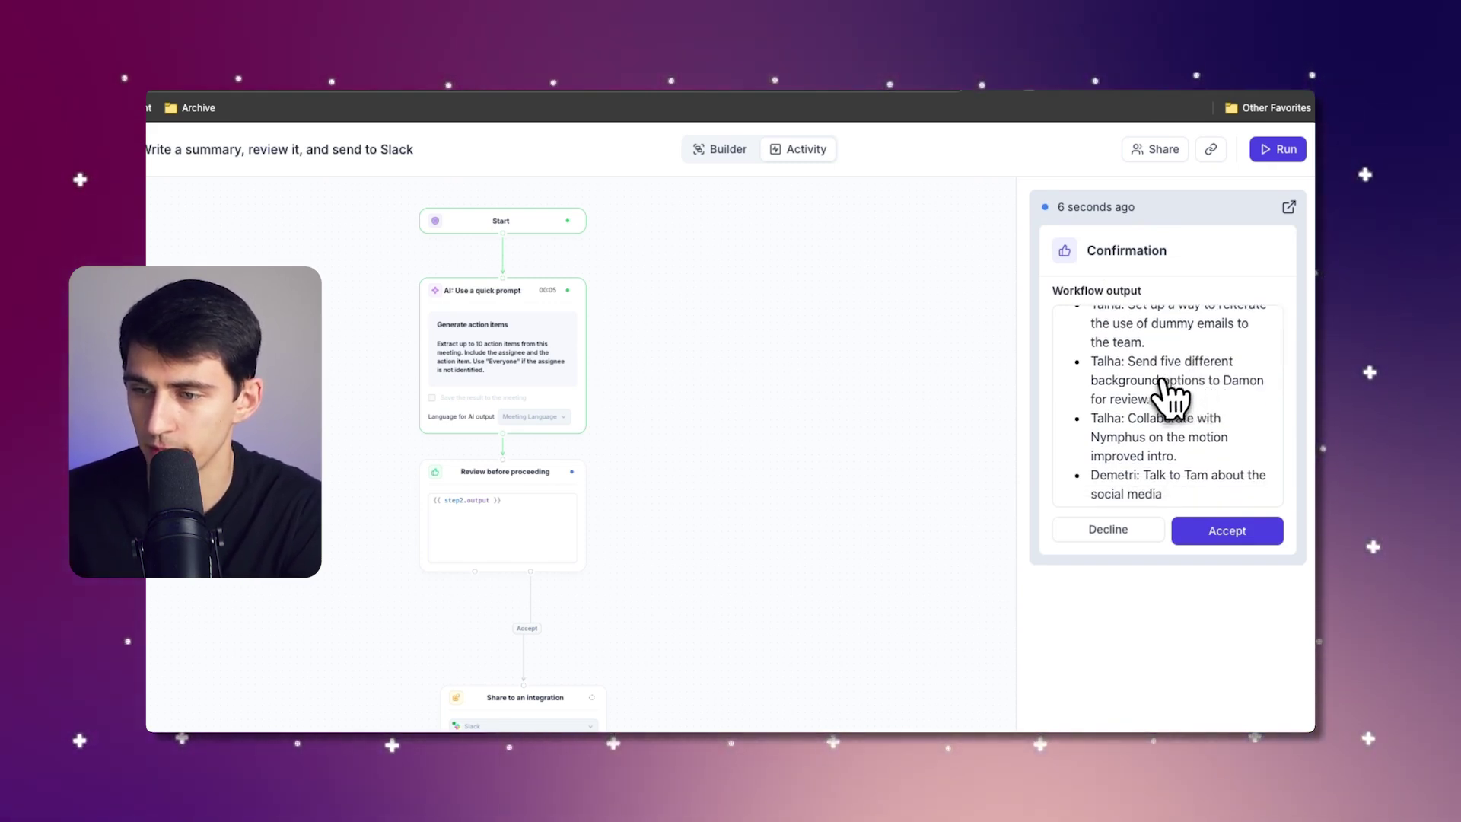
pyautogui.scroll(-3, 1157, 396)
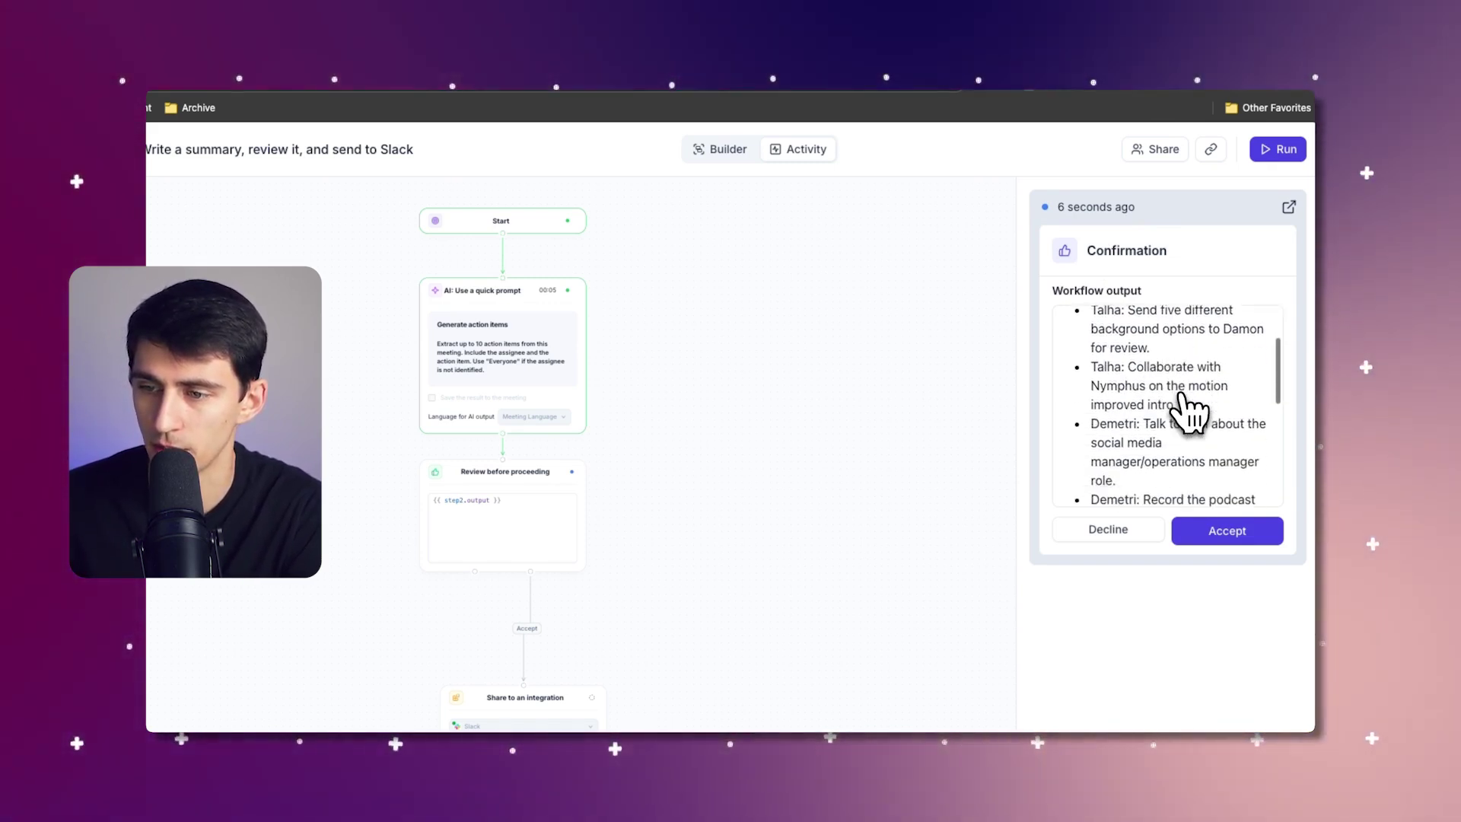
pyautogui.scroll(-1, 1182, 396)
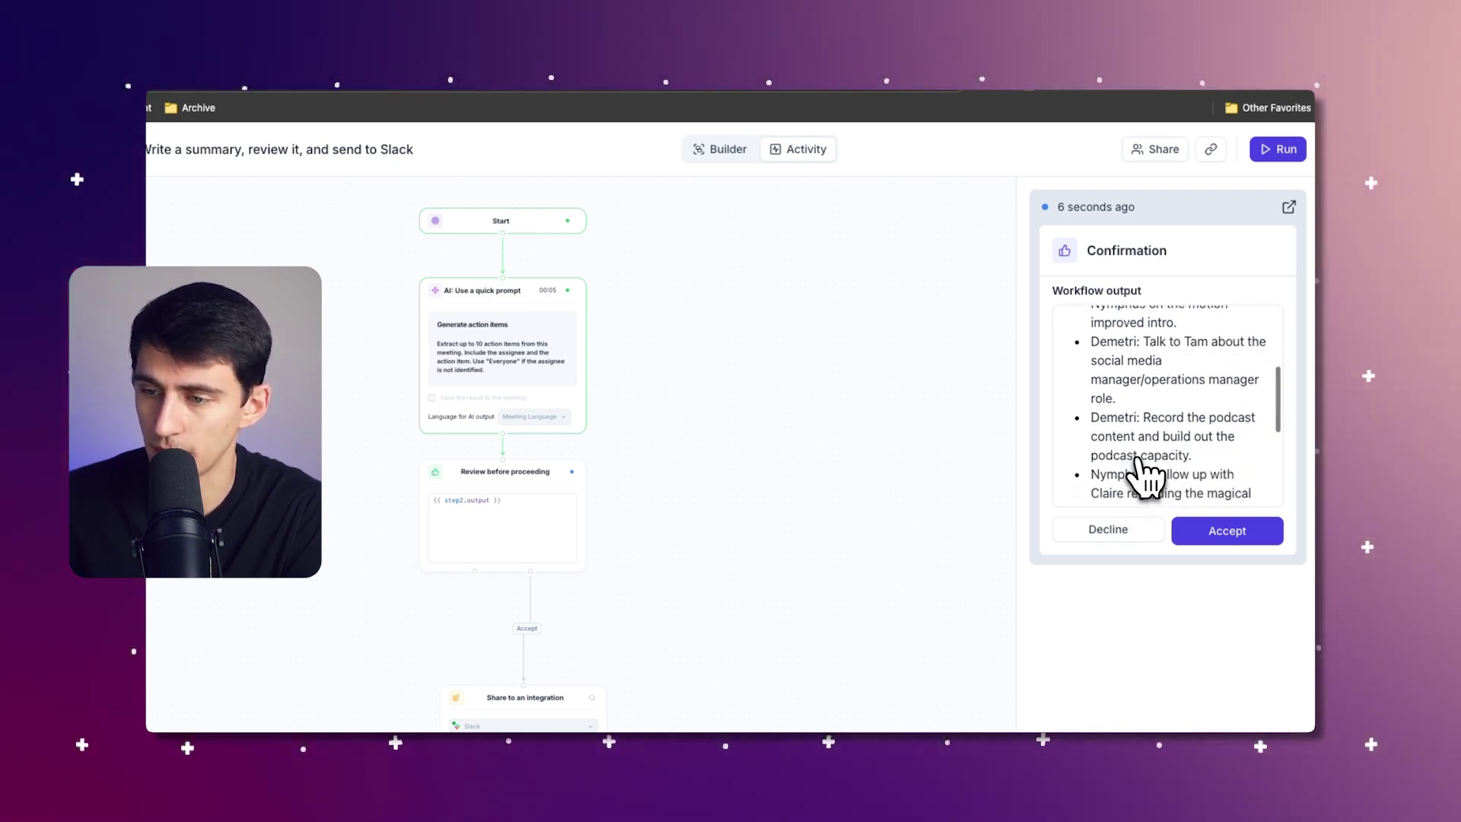
pyautogui.scroll(-6, 1153, 478)
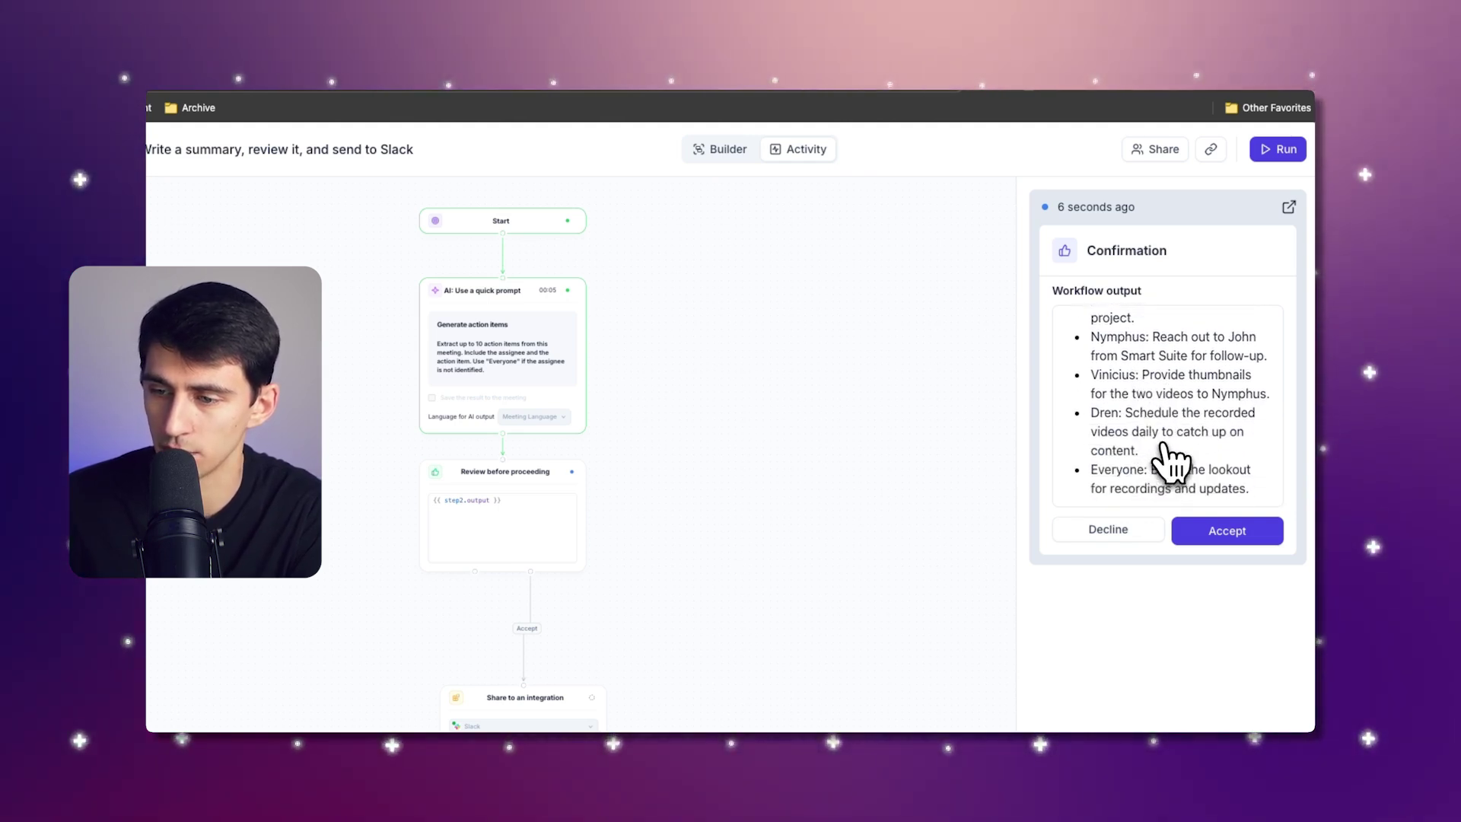
pyautogui.click(1223, 545)
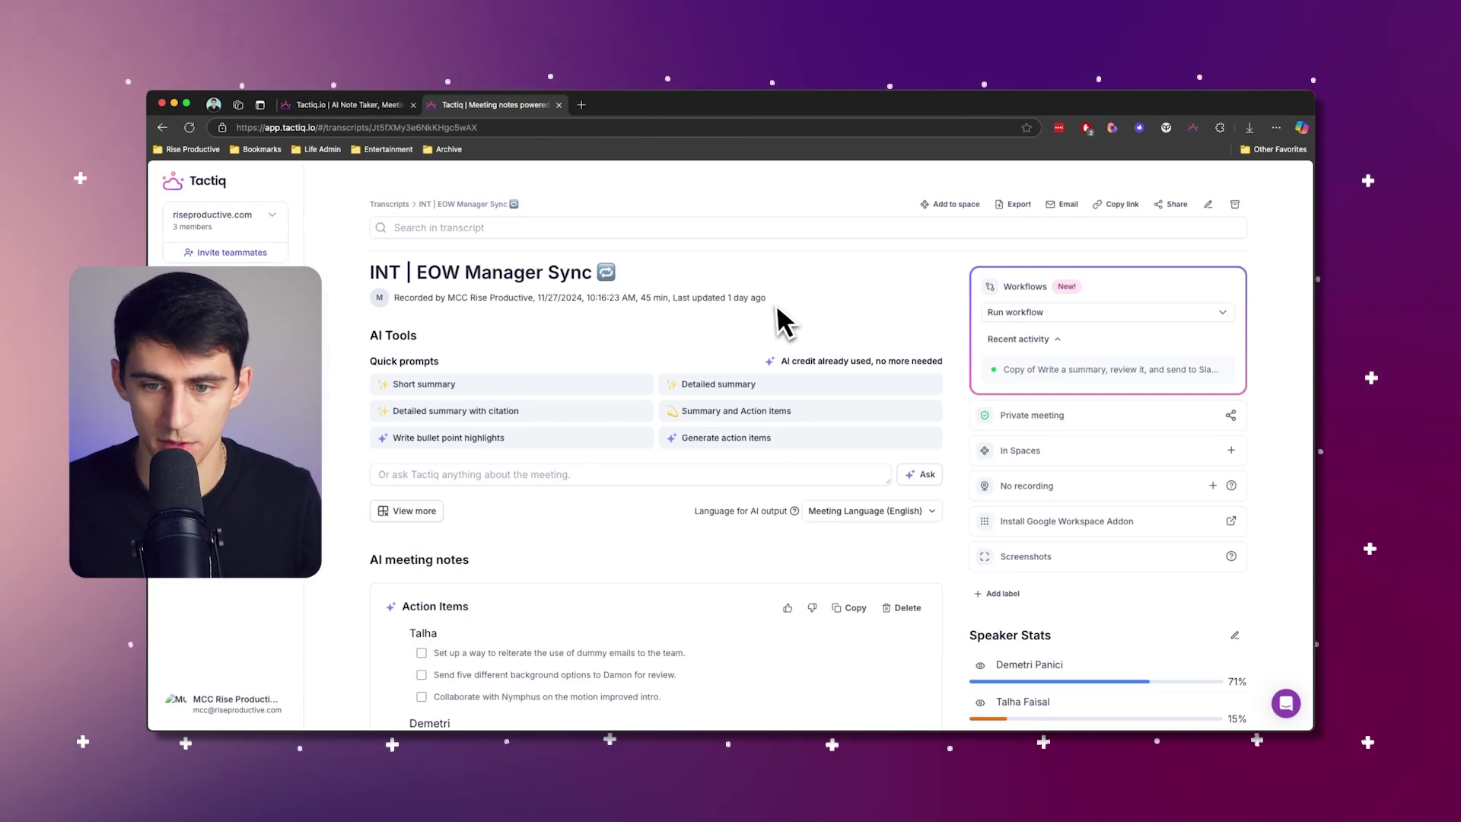
# - Switch to Slack and check the action items Tactiq posted in the tasks-todo-services channel
pyautogui.press('super+space')
pyautogui.write('sl')
pyautogui.press('Return')
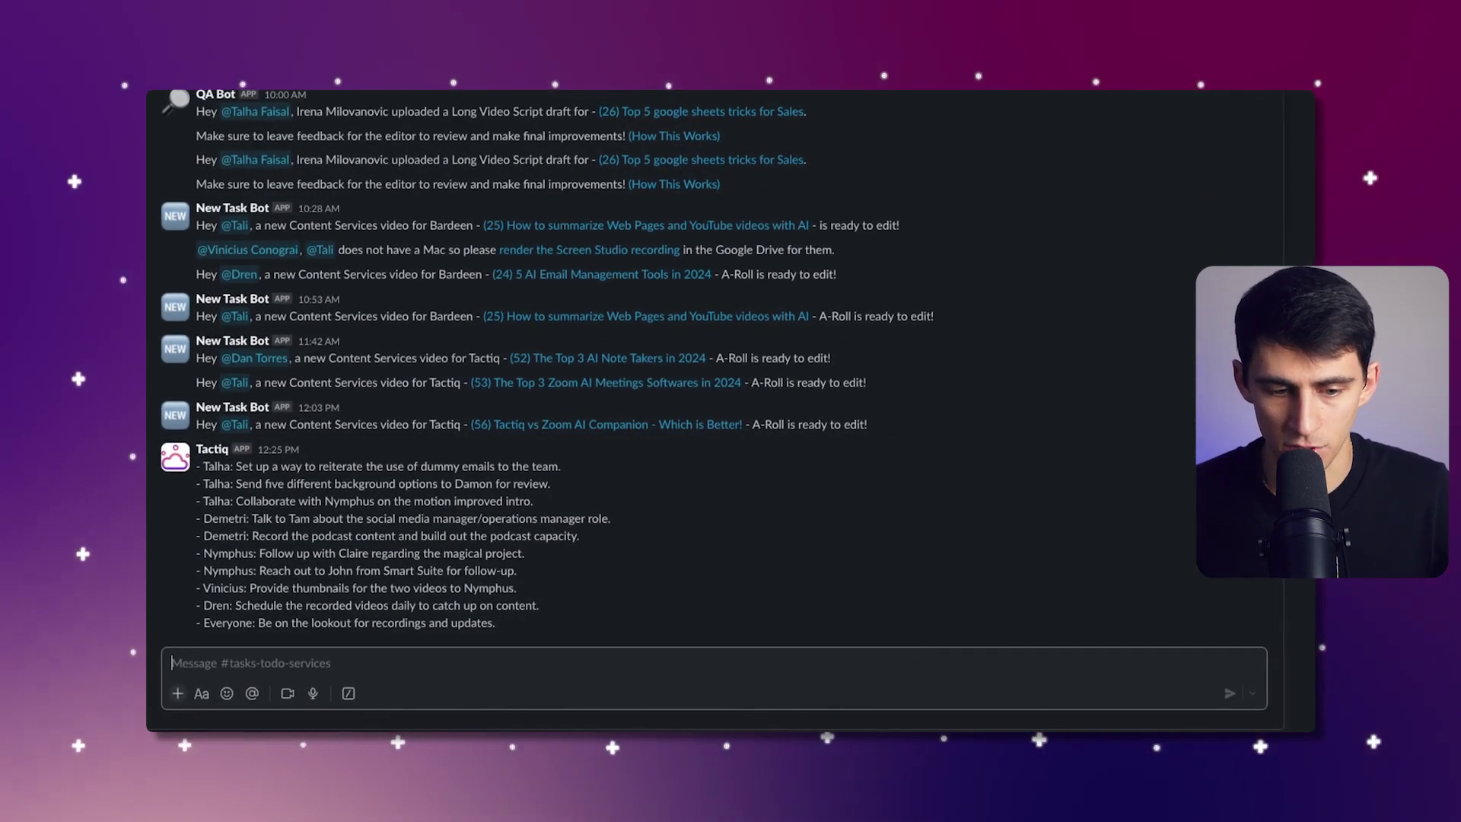
pyautogui.moveTo(610, 627); pyautogui.dragTo(192, 472)
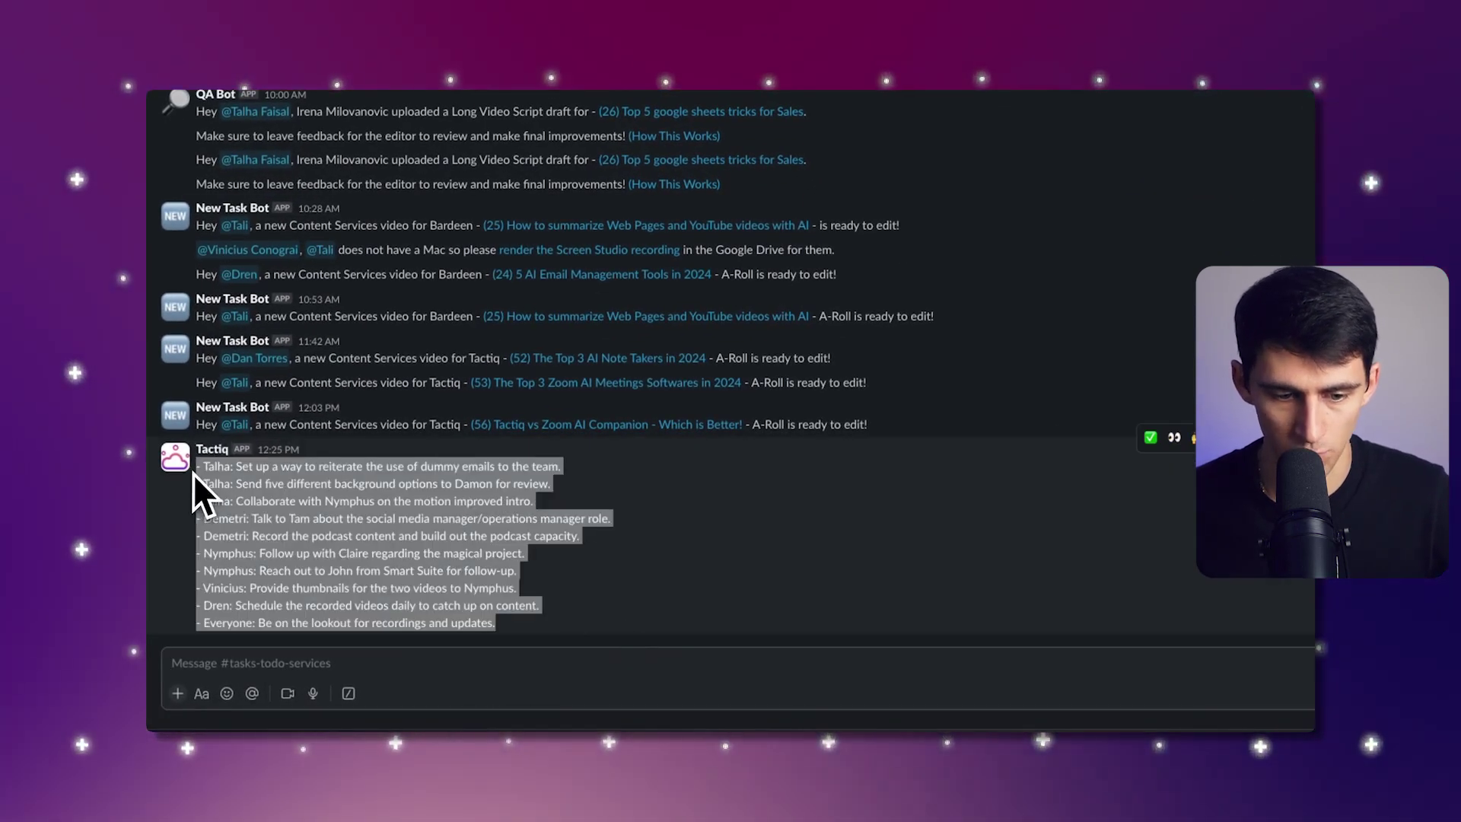
pyautogui.click(580, 711)
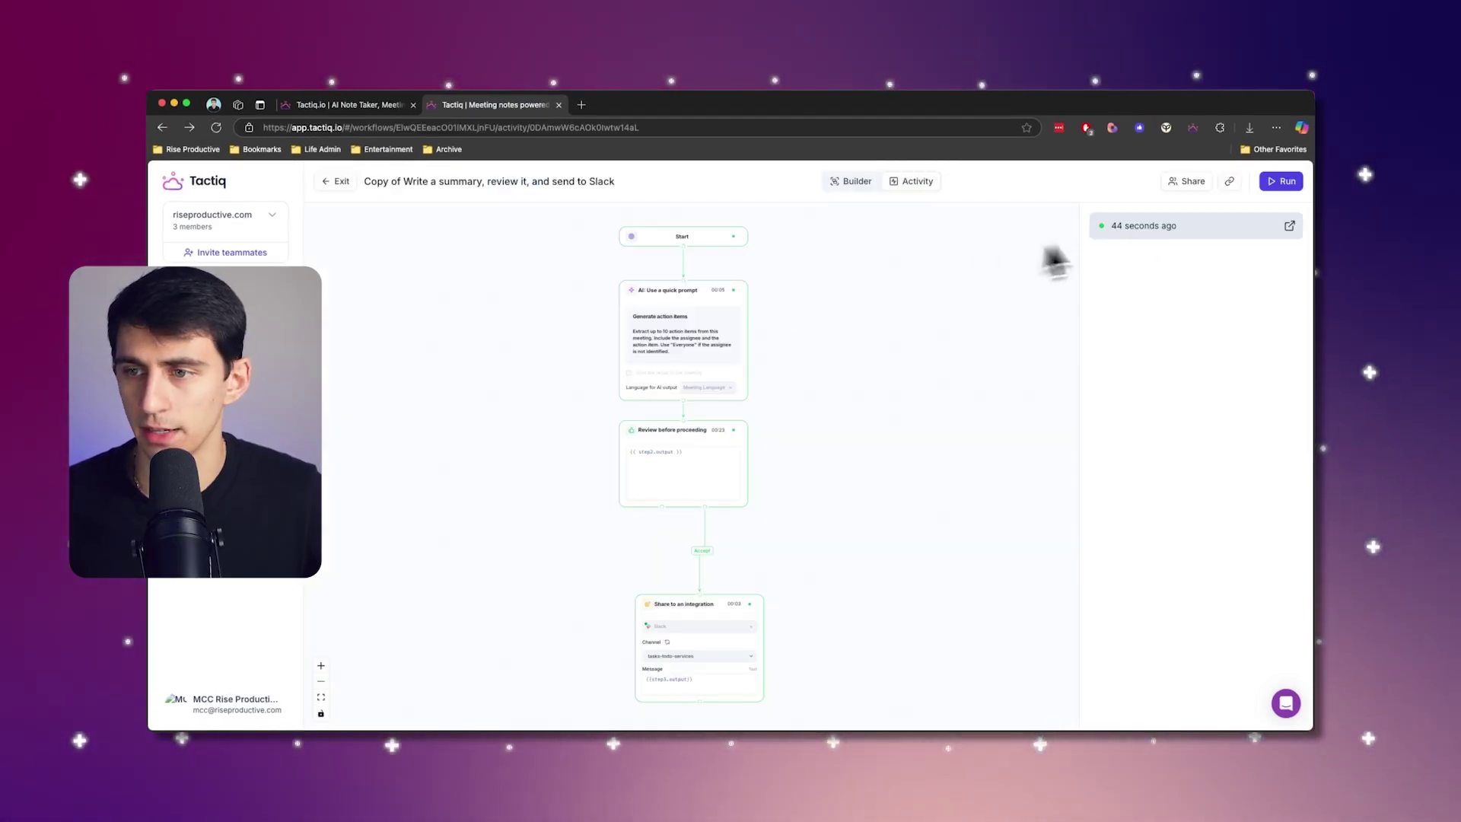
# - Introduce the Slack message above {{step3.output}} with the text "Here are the action items coming out of our recent meeting"
pyautogui.moveTo(1006, 450); pyautogui.dragTo(994, 280)
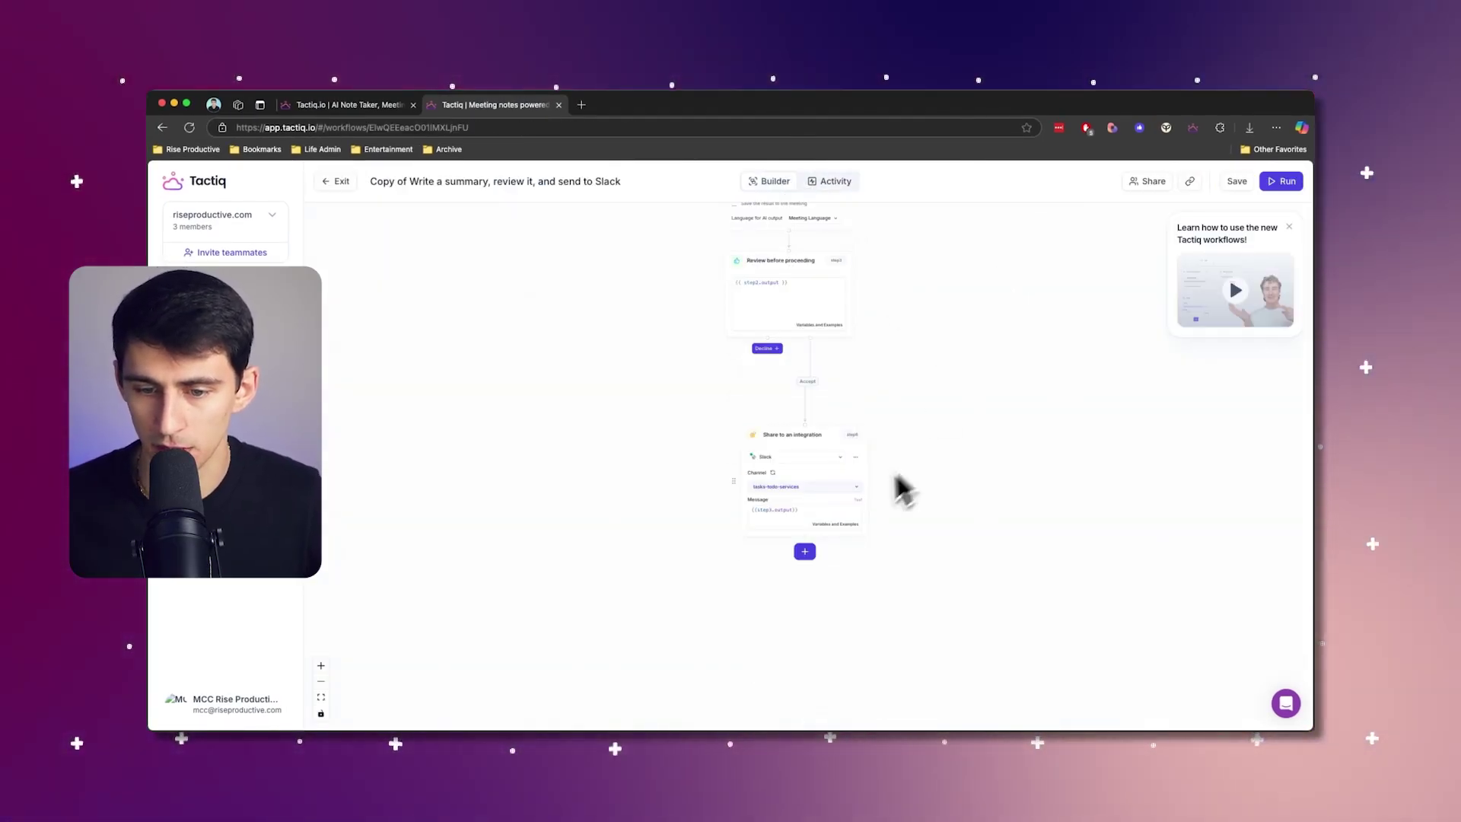
pyautogui.click(793, 509)
pyautogui.press('Left')
pyautogui.write("'")
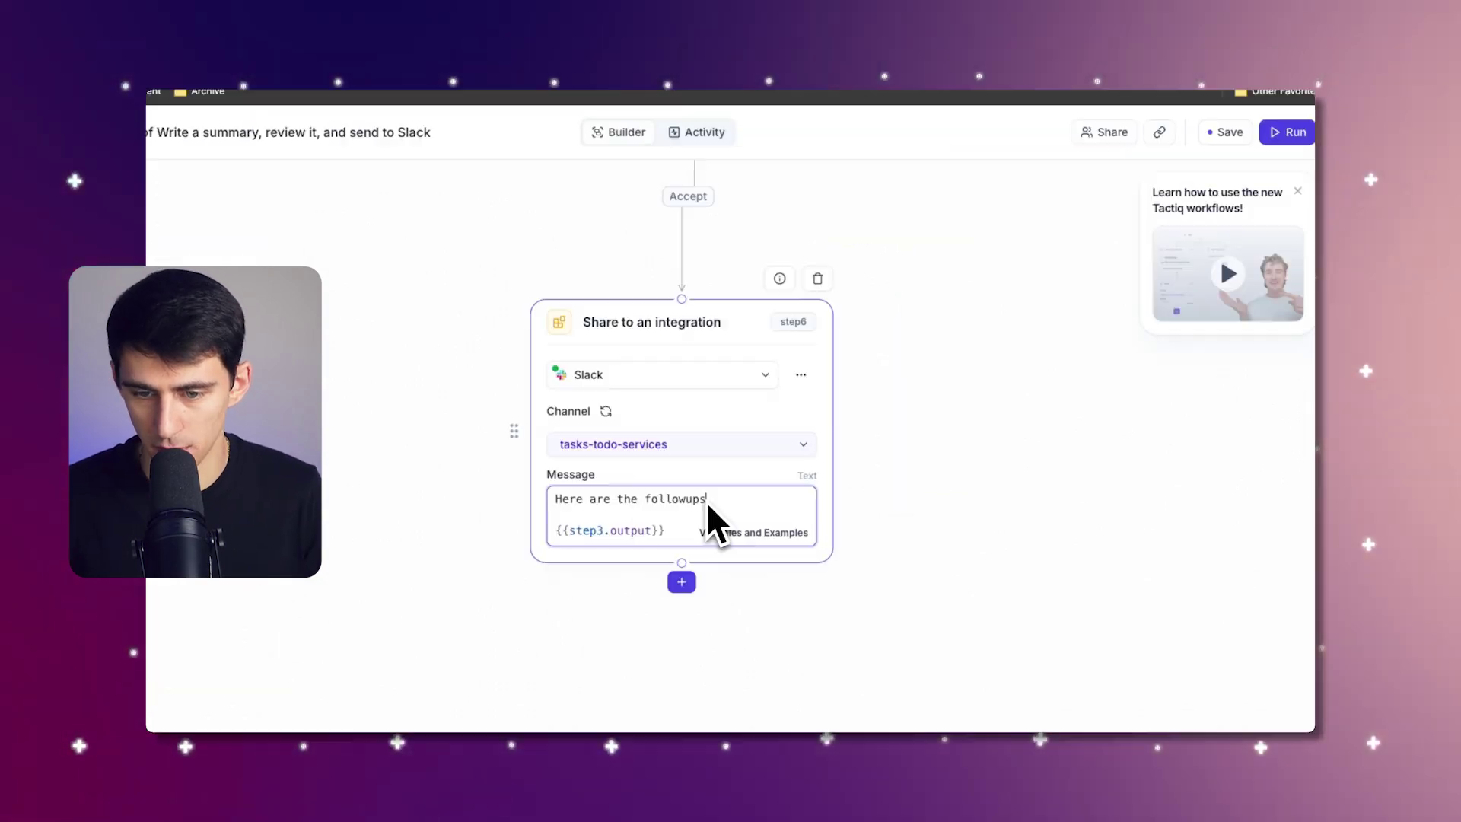
pyautogui.press('BackSpace')
pyautogui.press('BackSpace')
pyautogui.press('BackSpace')
pyautogui.press('BackSpace')
pyautogui.press('BackSpace')
pyautogui.press('BackSpace')
pyautogui.press('BackSpace')
pyautogui.press('BackSpace')
pyautogui.press('BackSpace')
pyautogui.write('action items c')
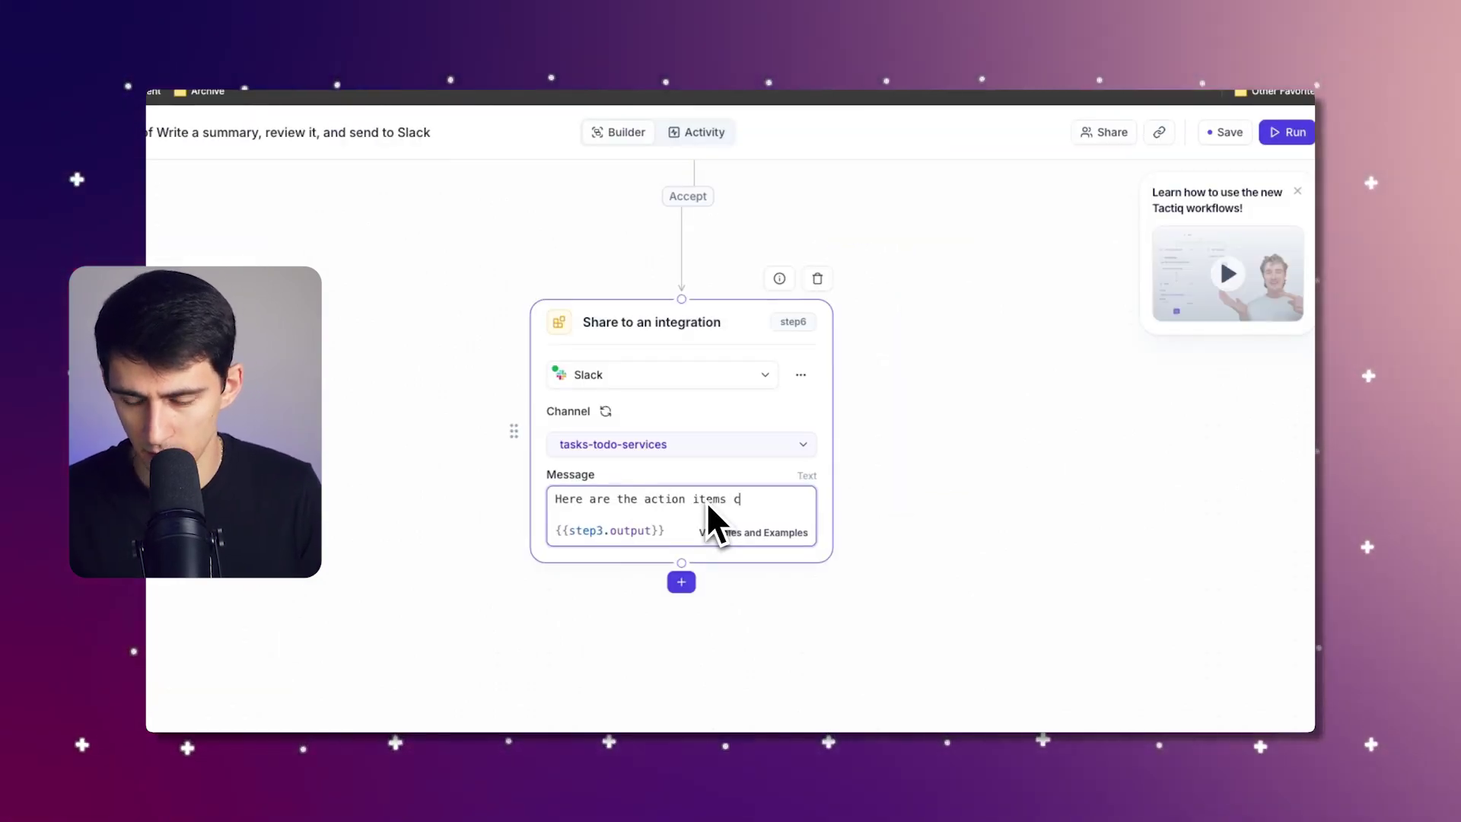
pyautogui.write('oming out of ur')
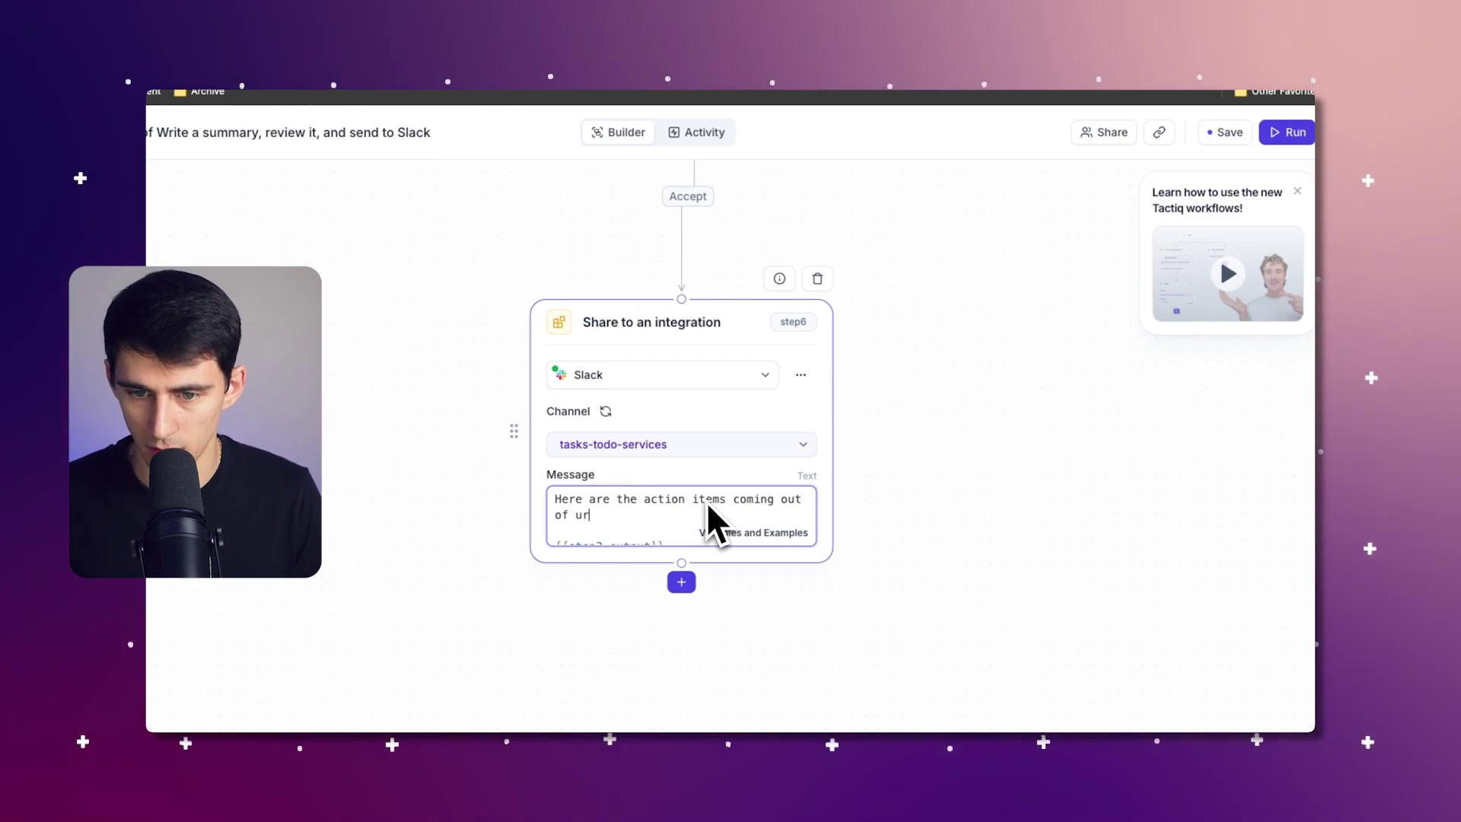
pyautogui.press('BackSpace')
pyautogui.press('BackSpace')
pyautogui.write('our recent meeti')
# - Add the meeting title variable to the message's introduction, followed by the start time variable in parentheses
pyautogui.click(732, 534)
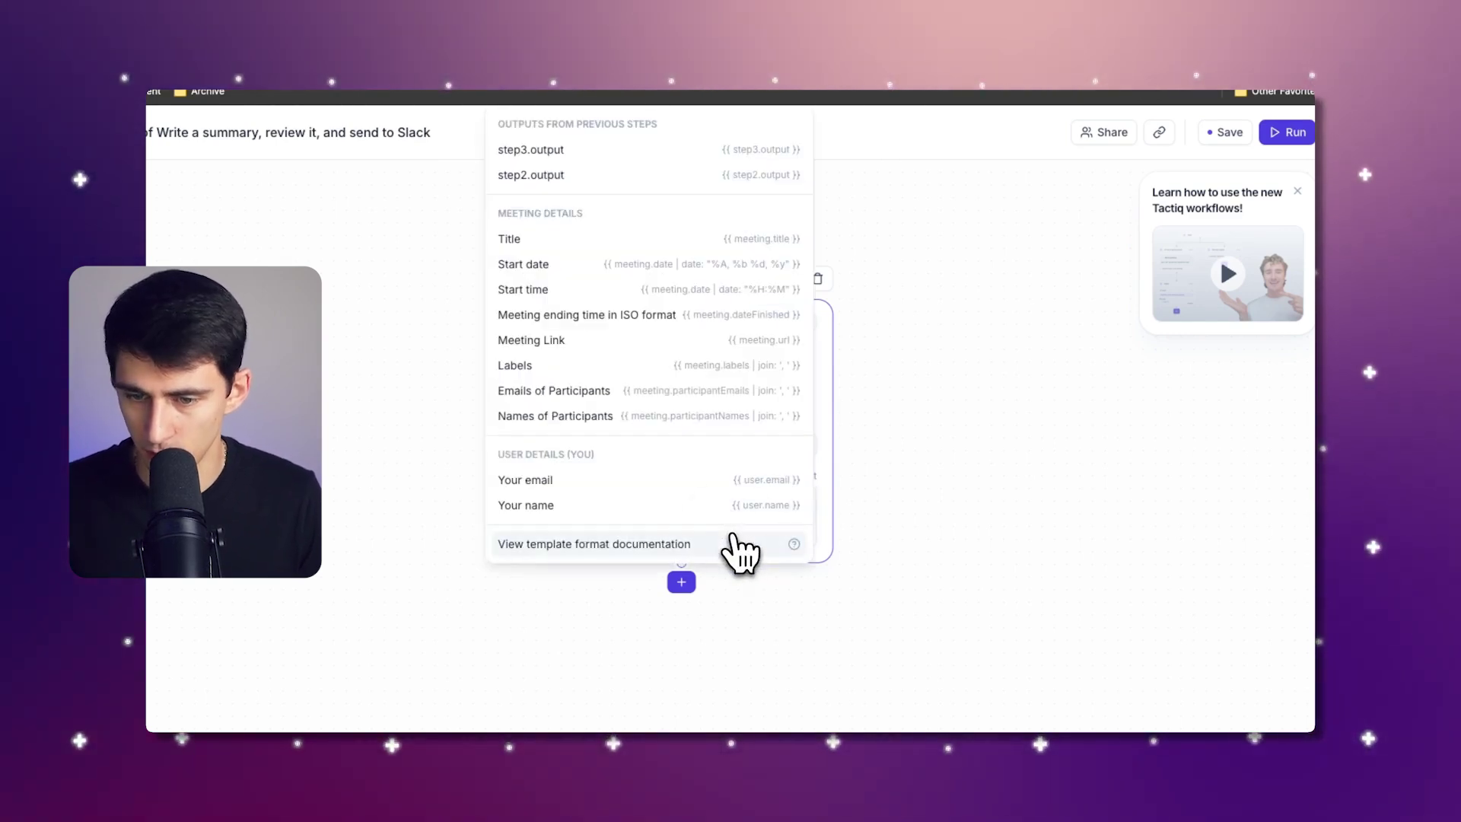
pyautogui.click(757, 240)
pyautogui.write('(')
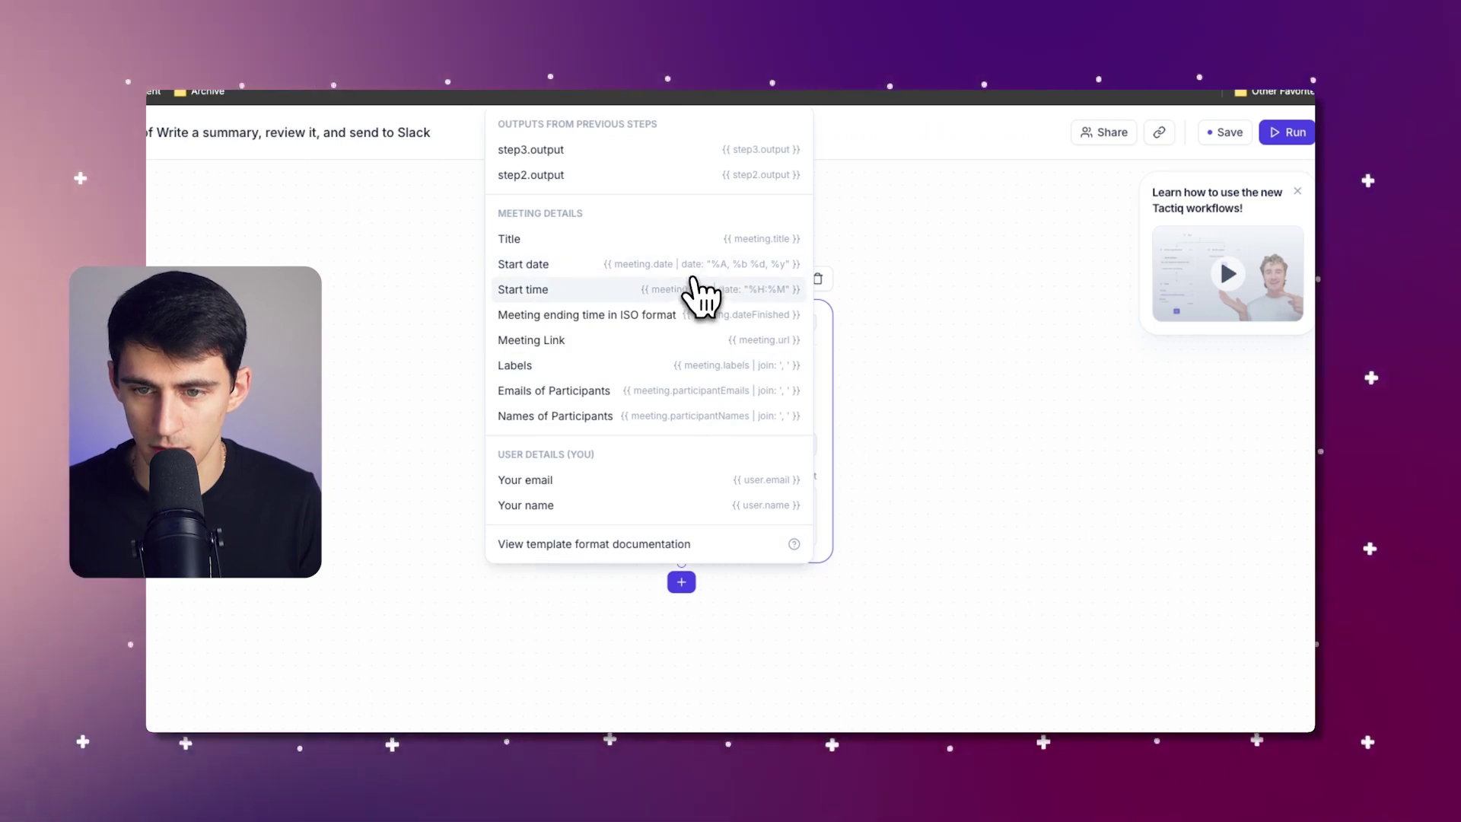
pyautogui.click(764, 292)
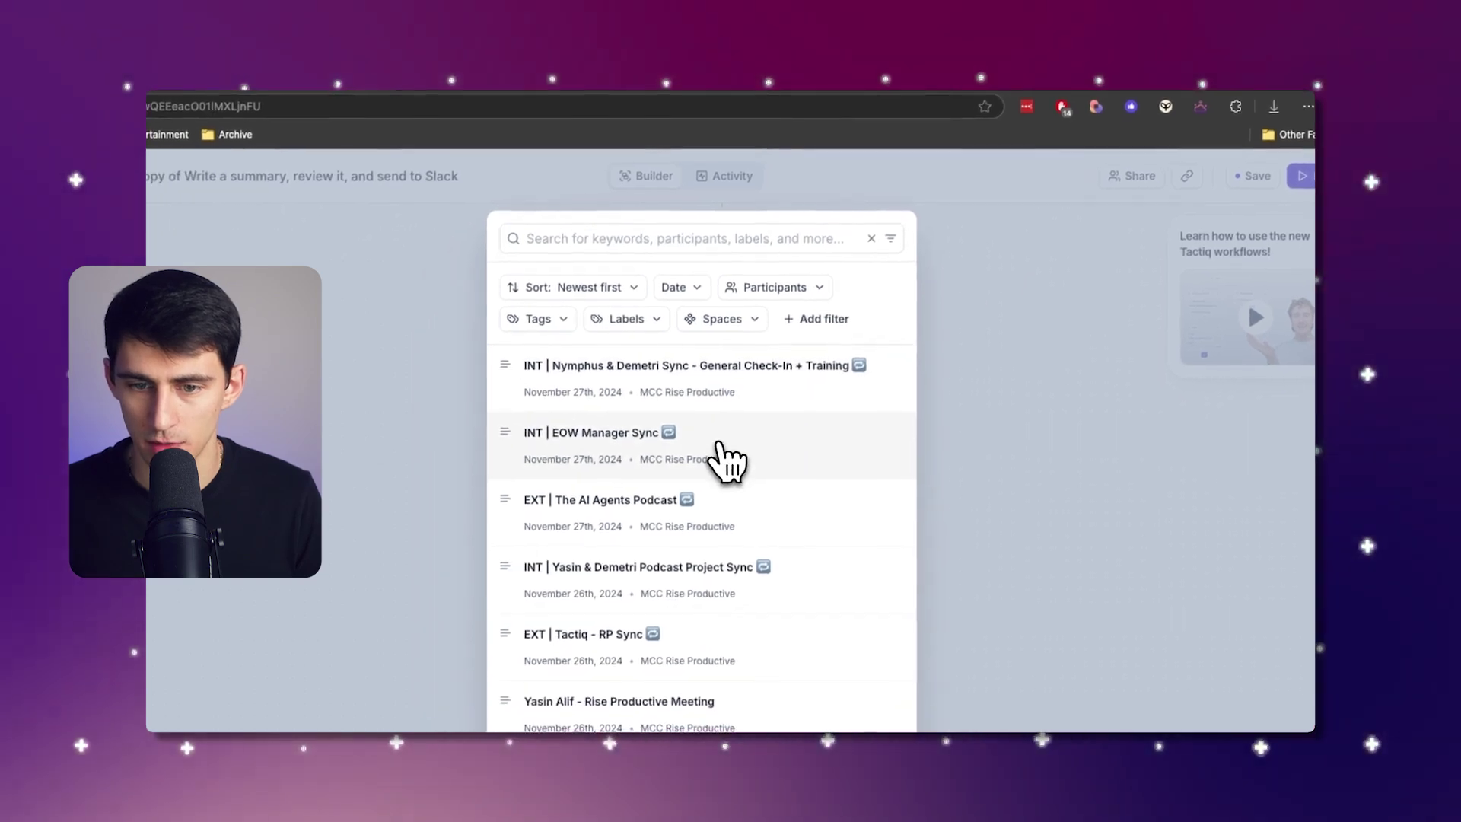
# - Run the updated workflow on the INT | EOW Manager Sync meeting of November 27th and accept its action items
pyautogui.click(726, 460)
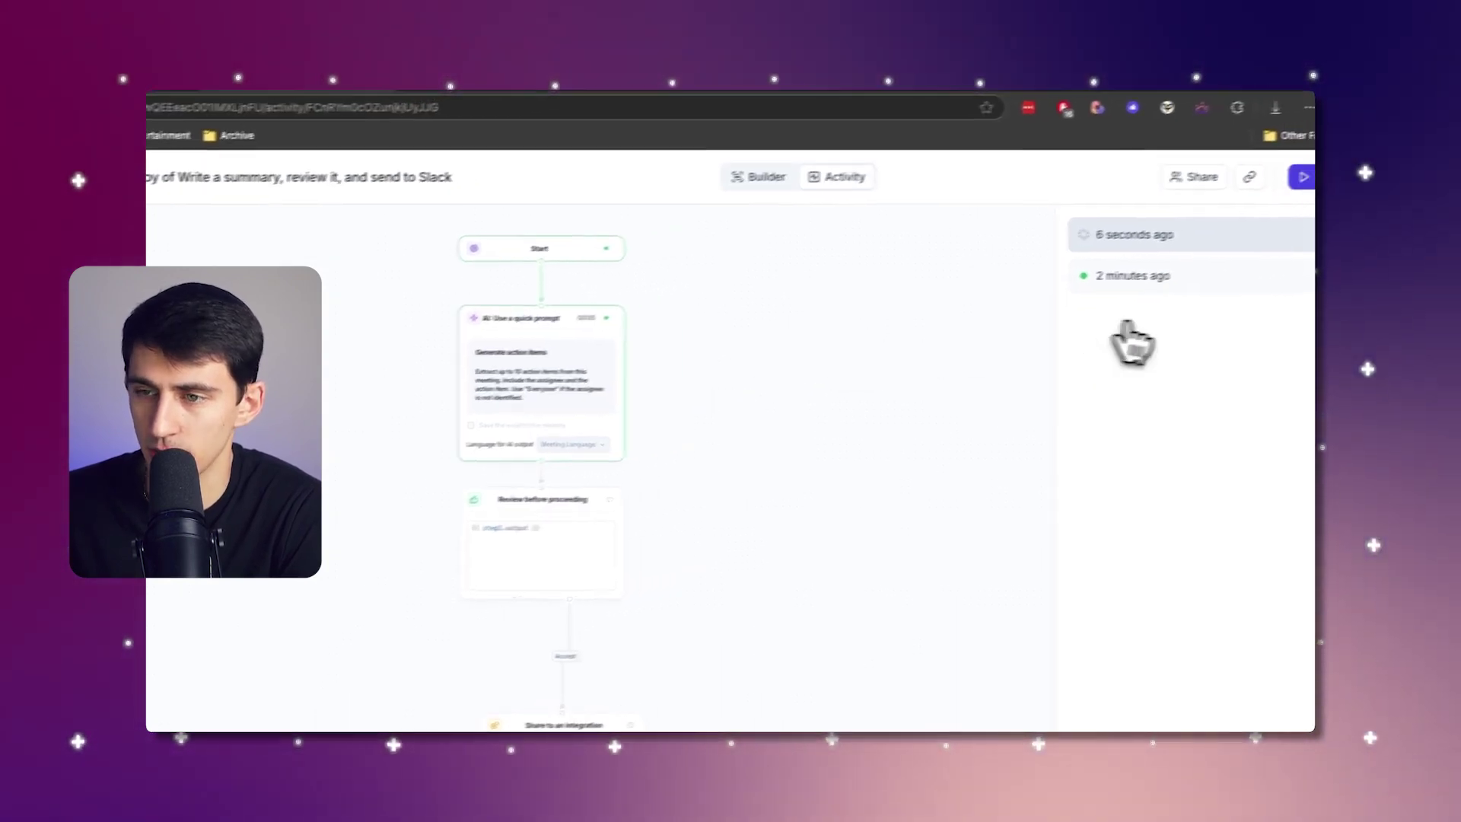
pyautogui.click(1243, 488)
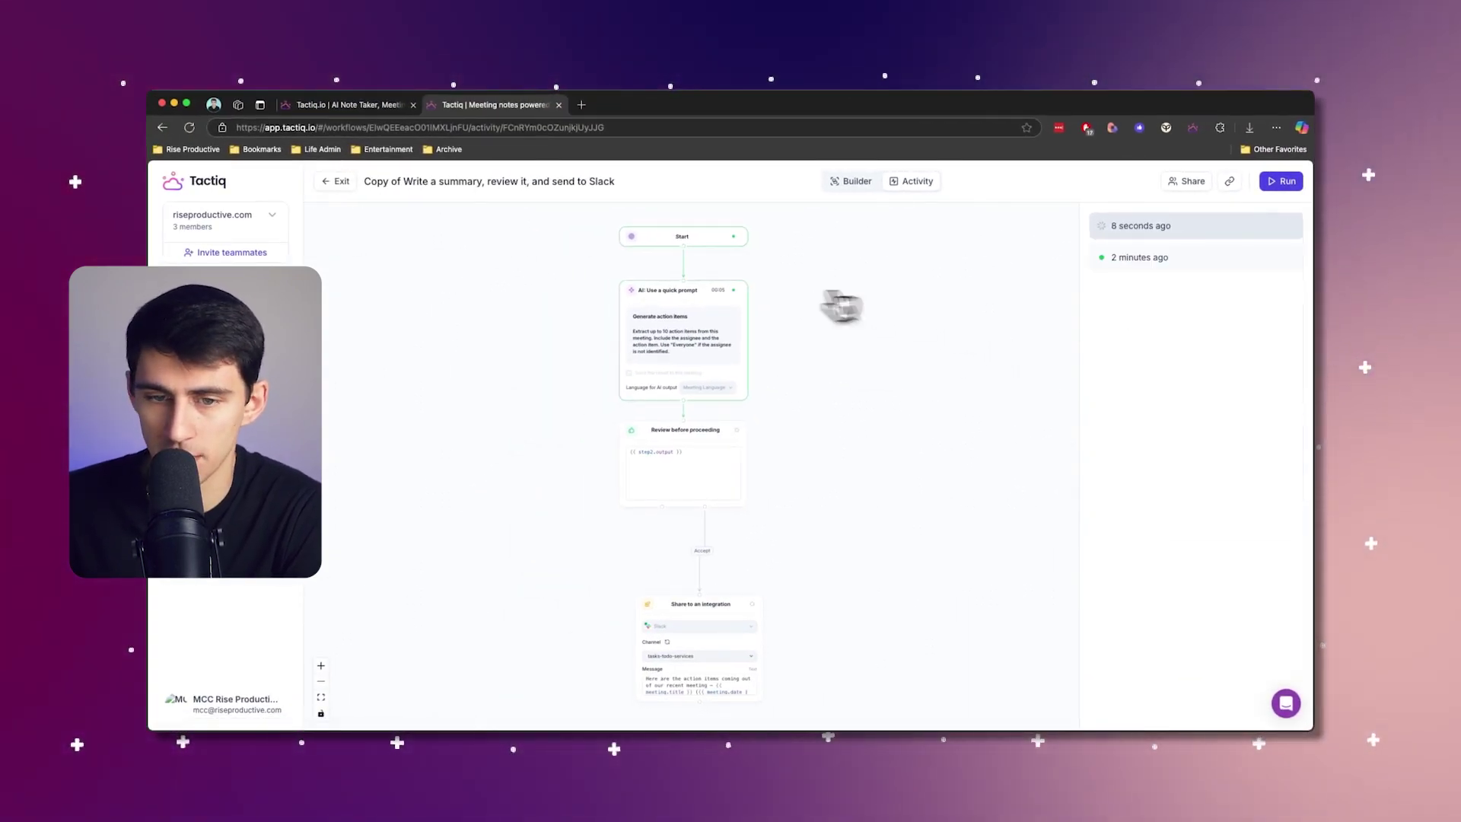
pyautogui.moveTo(694, 713)
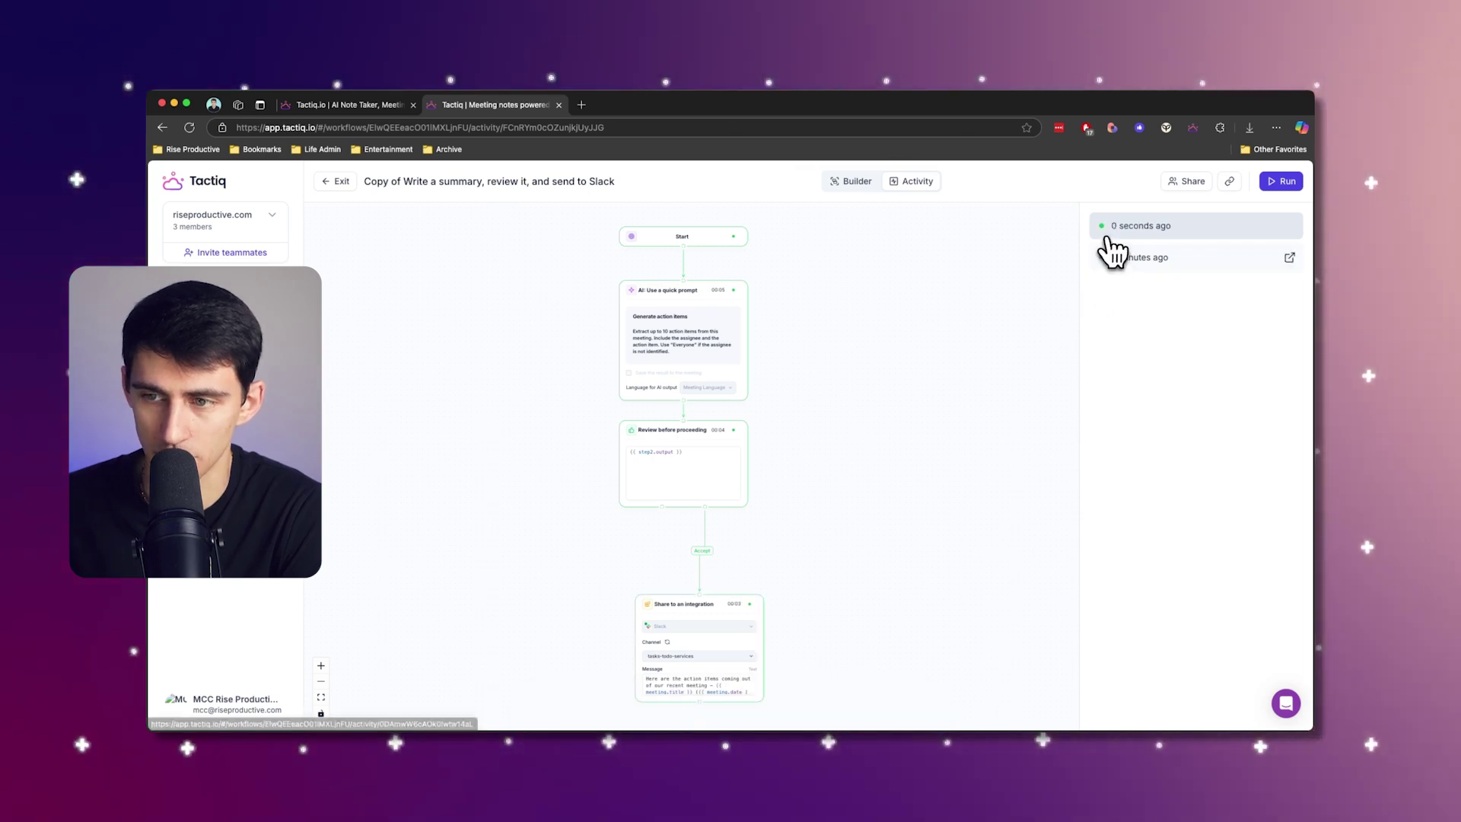
# - Examine the completed workflow run and review the Slack message template in the builder's Share to an integration step
pyautogui.click(885, 708)
pyautogui.click(485, 527)
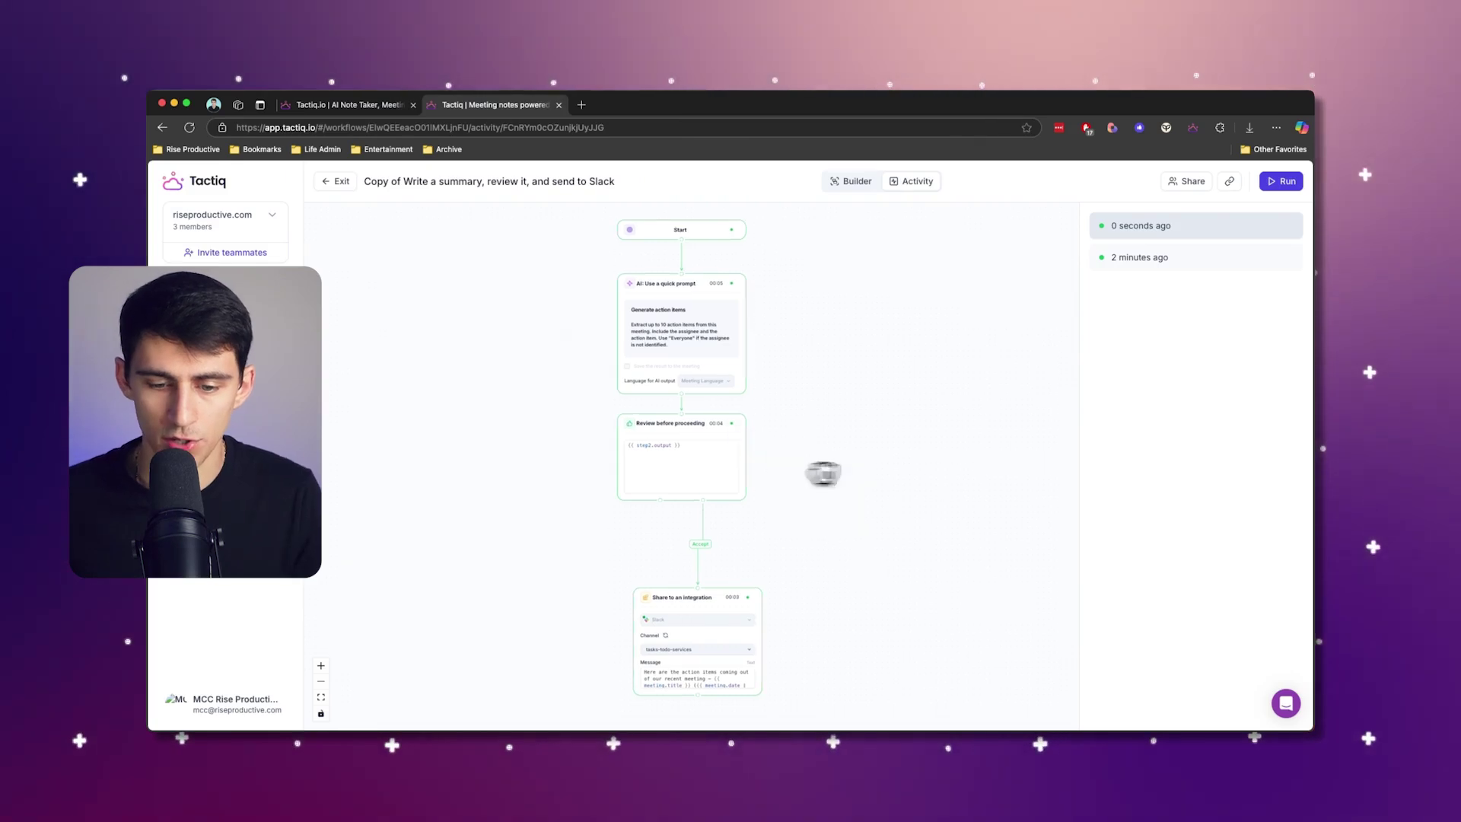
pyautogui.scroll(-3, 825, 473)
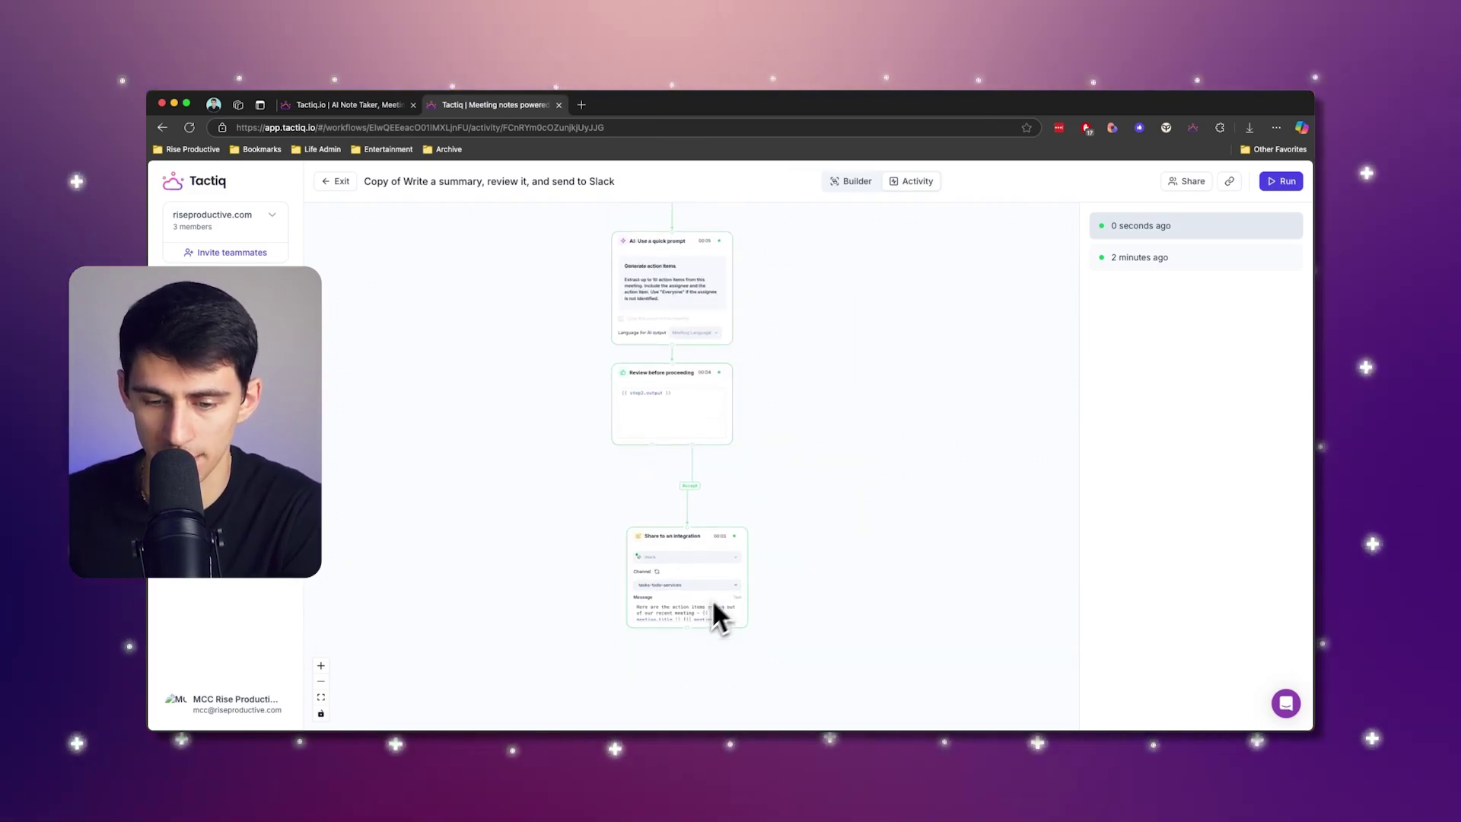
pyautogui.scroll(5, 740, 569)
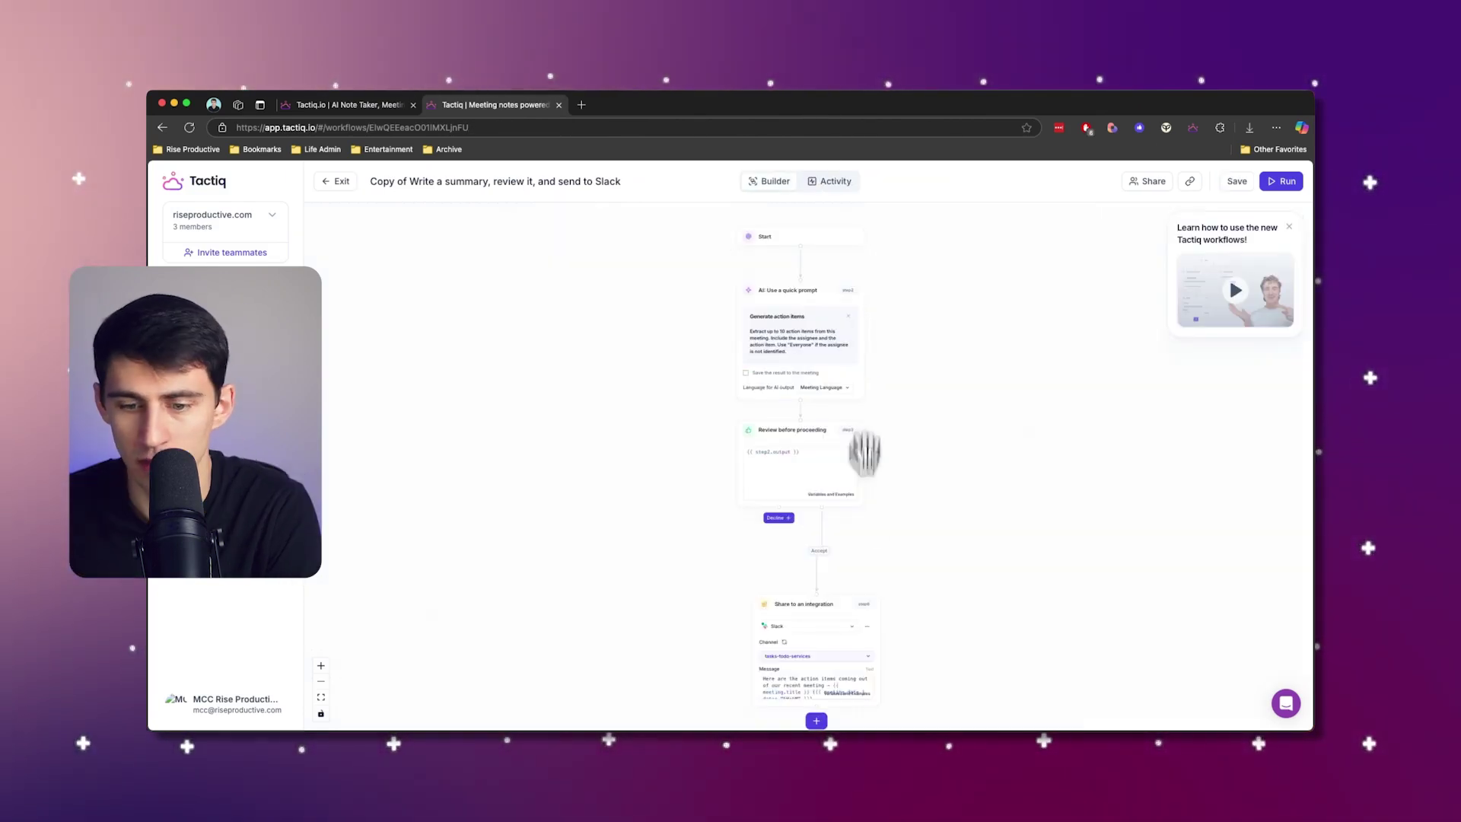
pyautogui.scroll(-3, 866, 450)
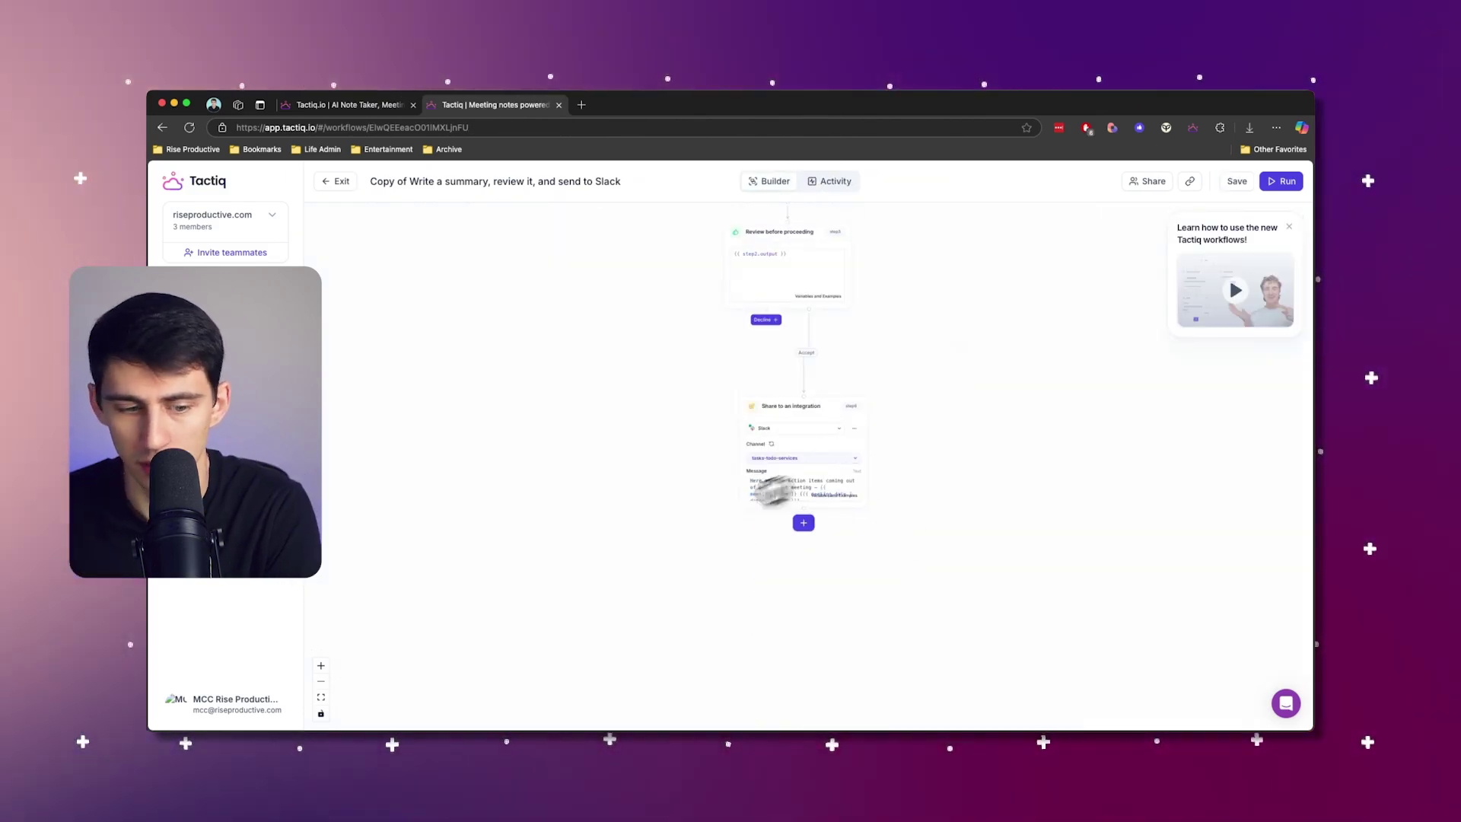
pyautogui.scroll(5, 798, 501)
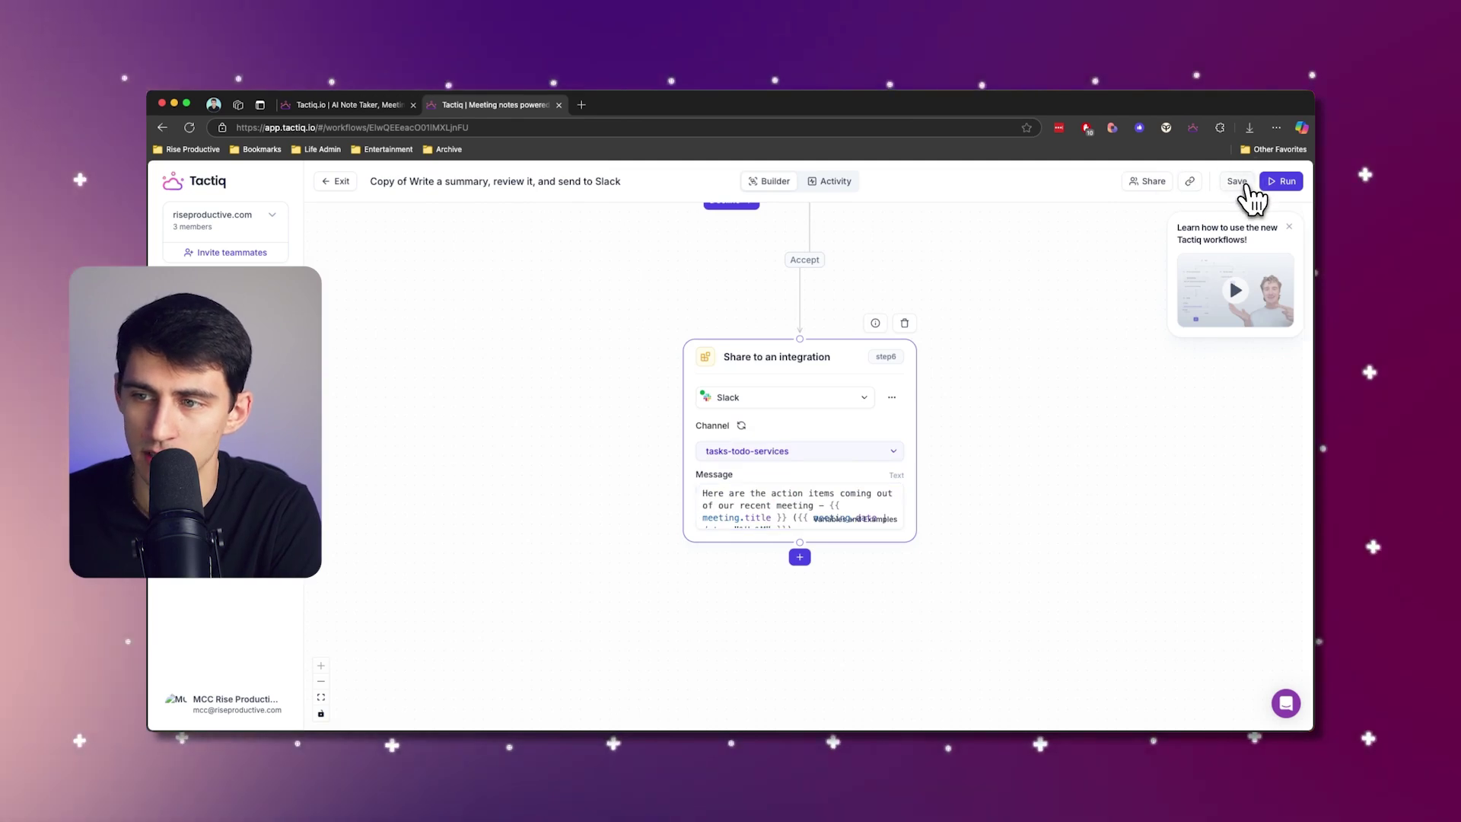
# - Open the INT | EOW Manager Sync meeting, view its list of runnable workflows, and go to My Workflows
pyautogui.click(213, 285)
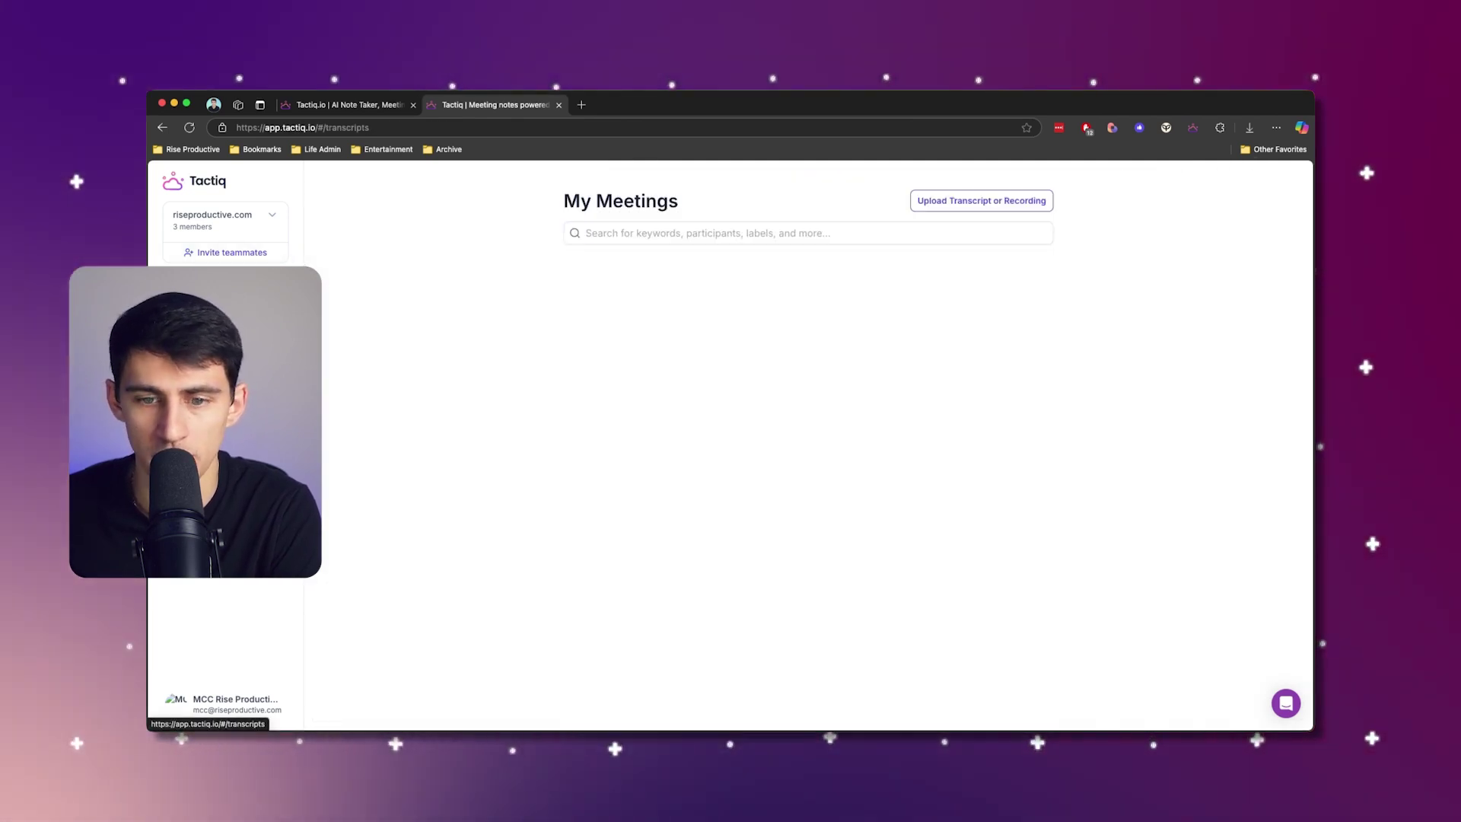
pyautogui.click(822, 375)
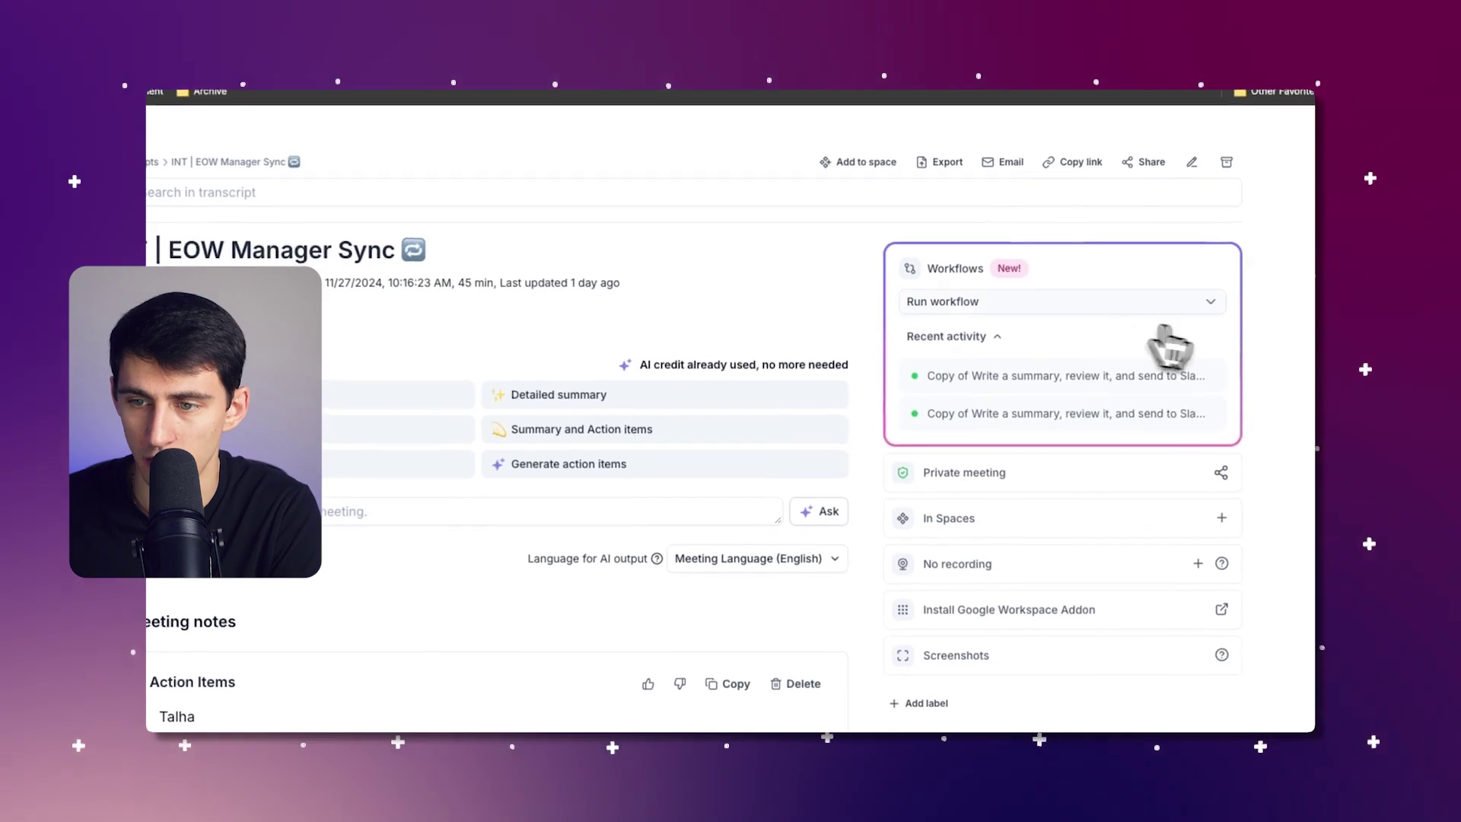
pyautogui.click(1020, 301)
pyautogui.click(965, 504)
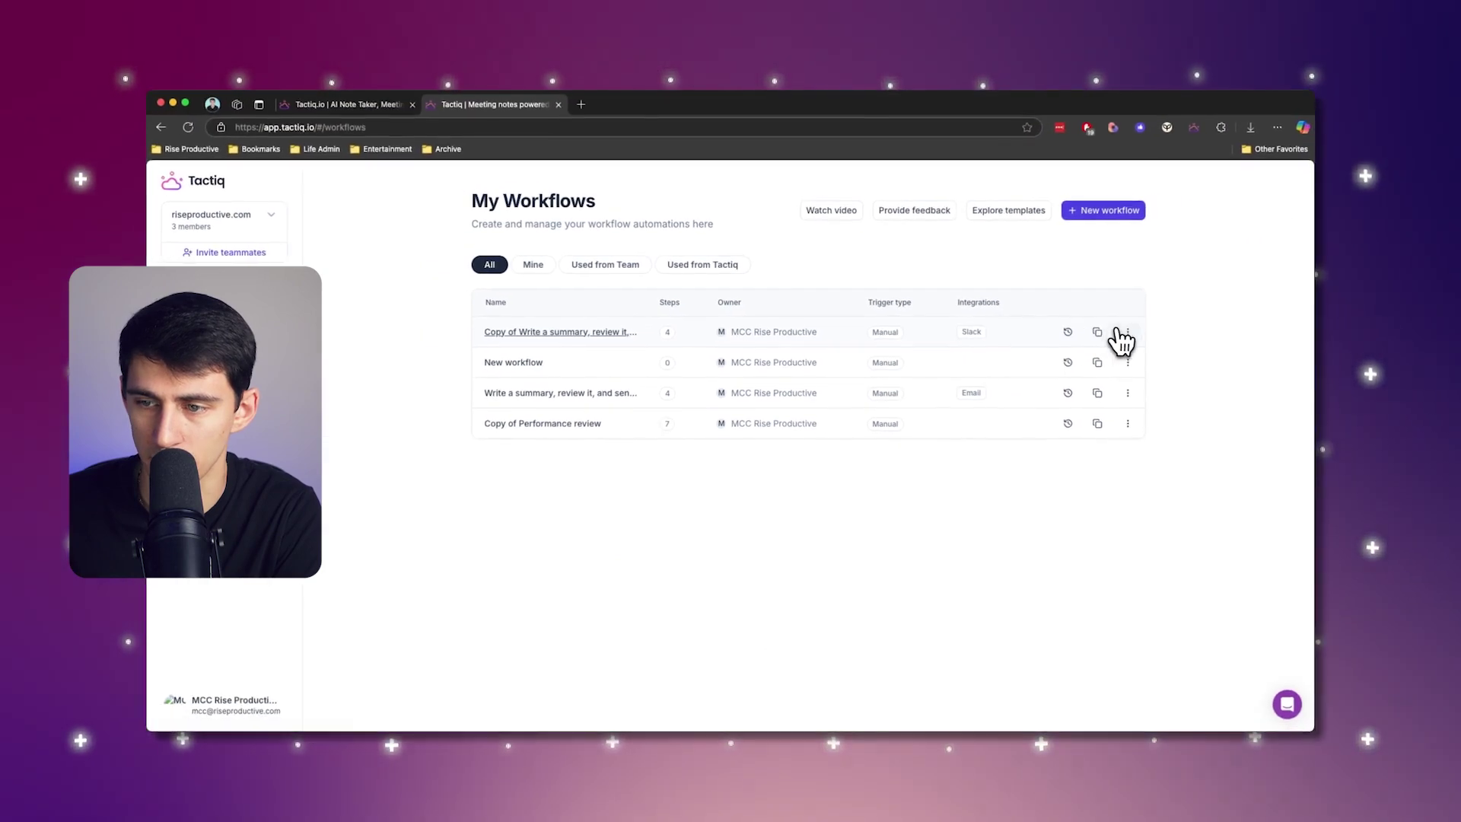
# - Rename the workflow "Copy of Write a summary, review it, and send to Slack" as "Follow Up with Action Items after Meeting - Slack" and save it
pyautogui.click(1125, 335)
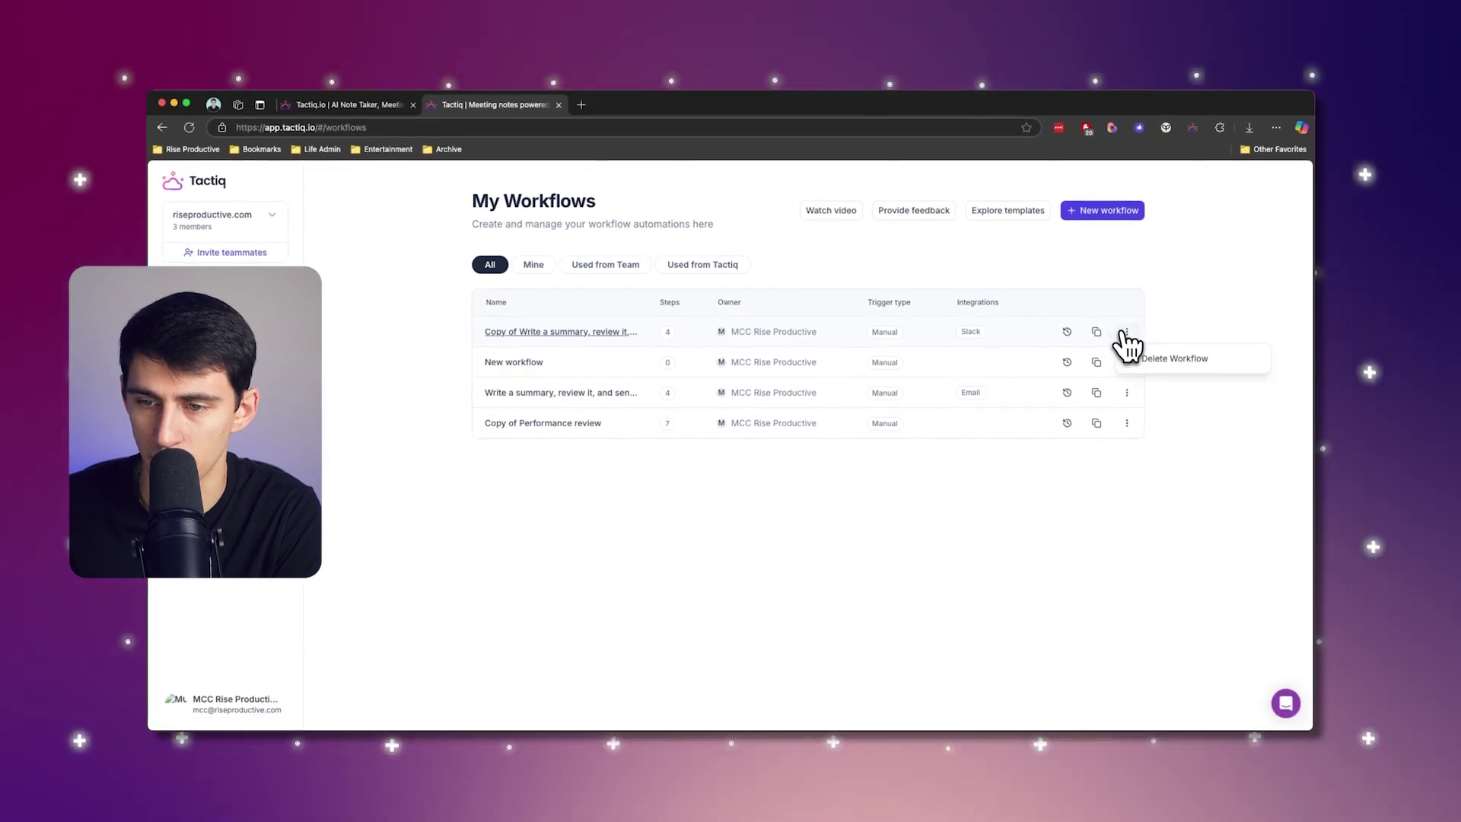
pyautogui.click(624, 333)
pyautogui.tripleClick(451, 183)
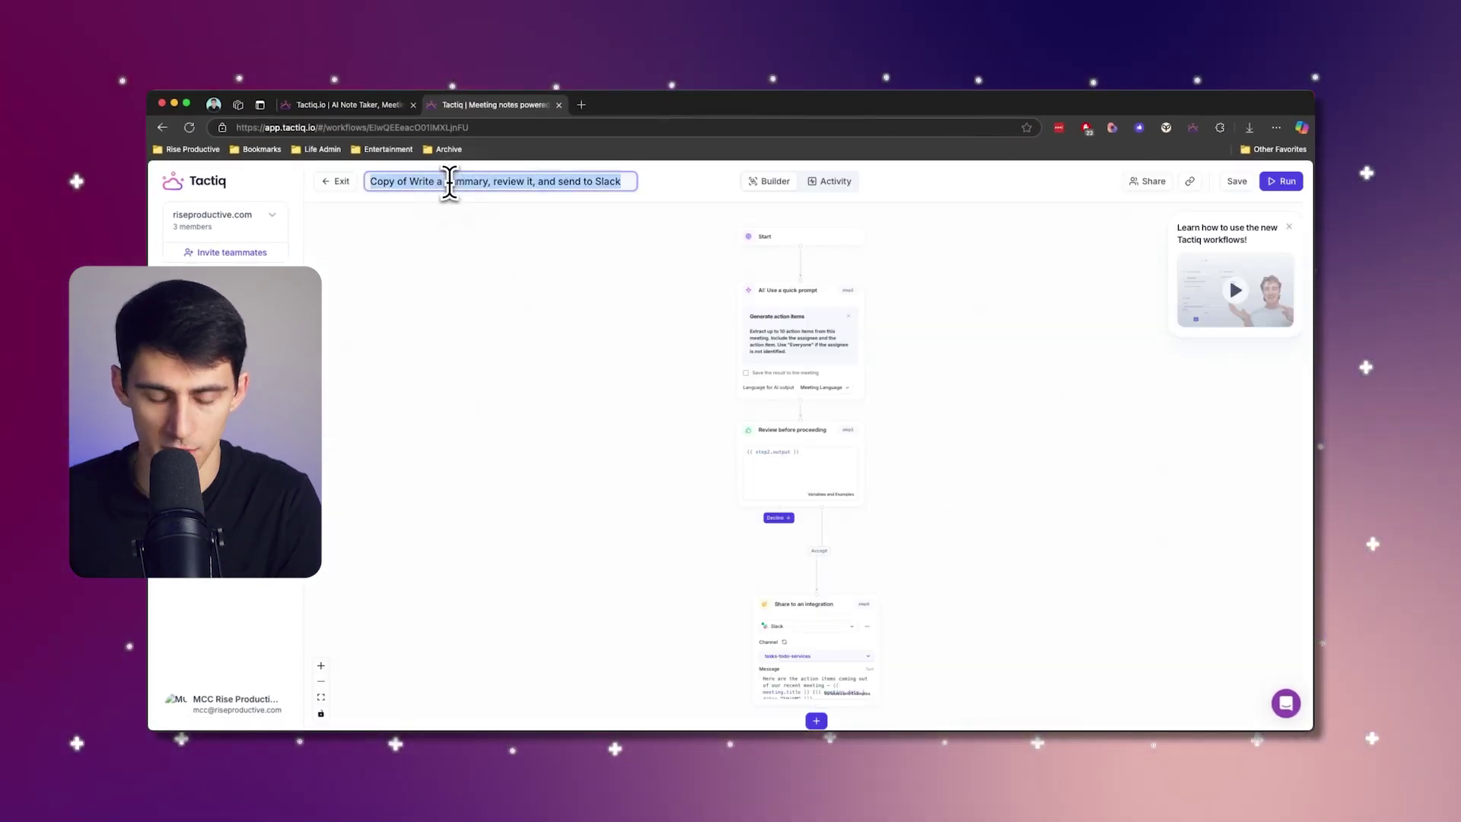
pyautogui.write('Follow Up with Action Items after Meeting -')
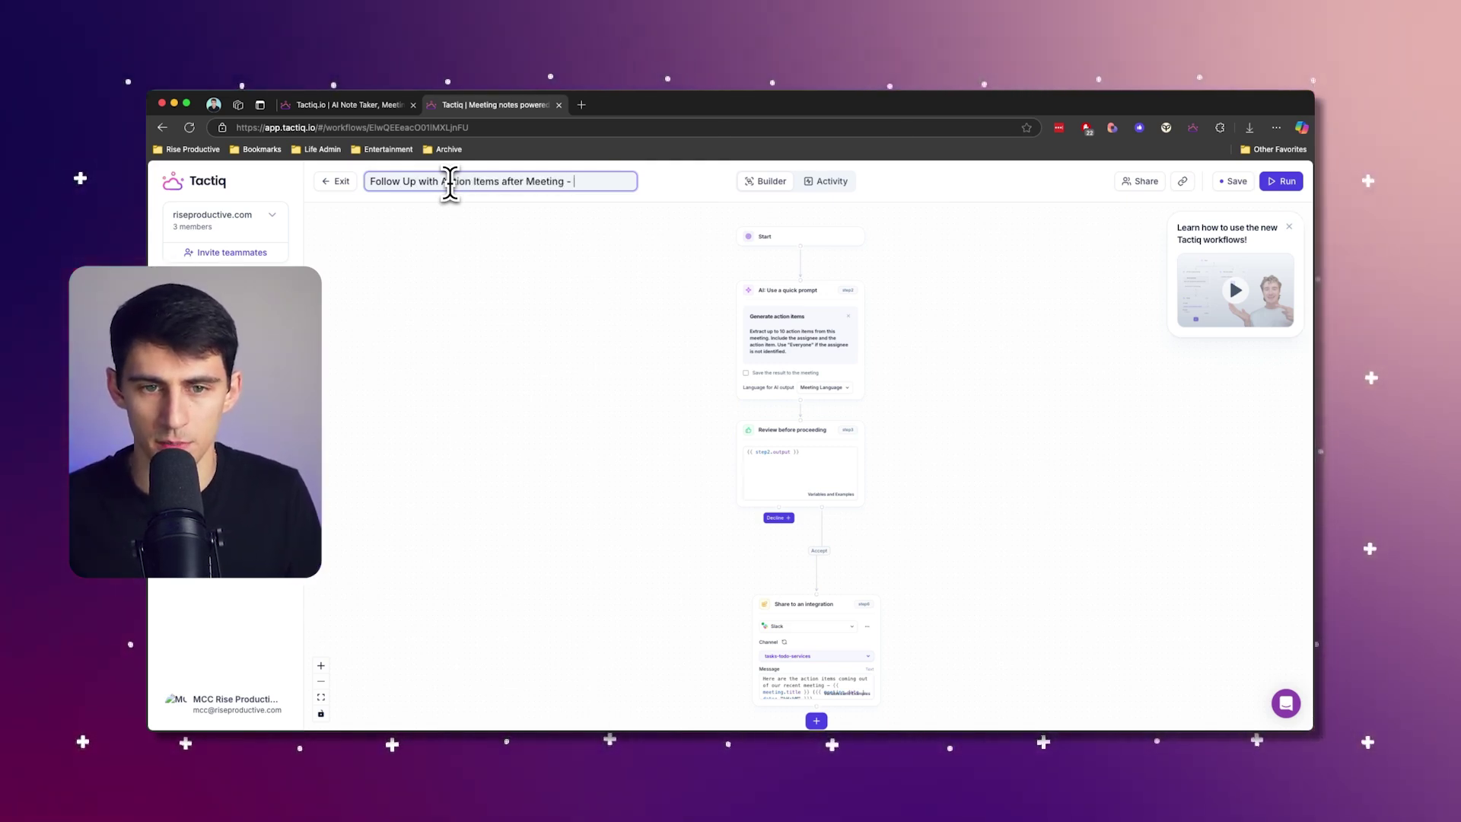
pyautogui.write(' Slack')
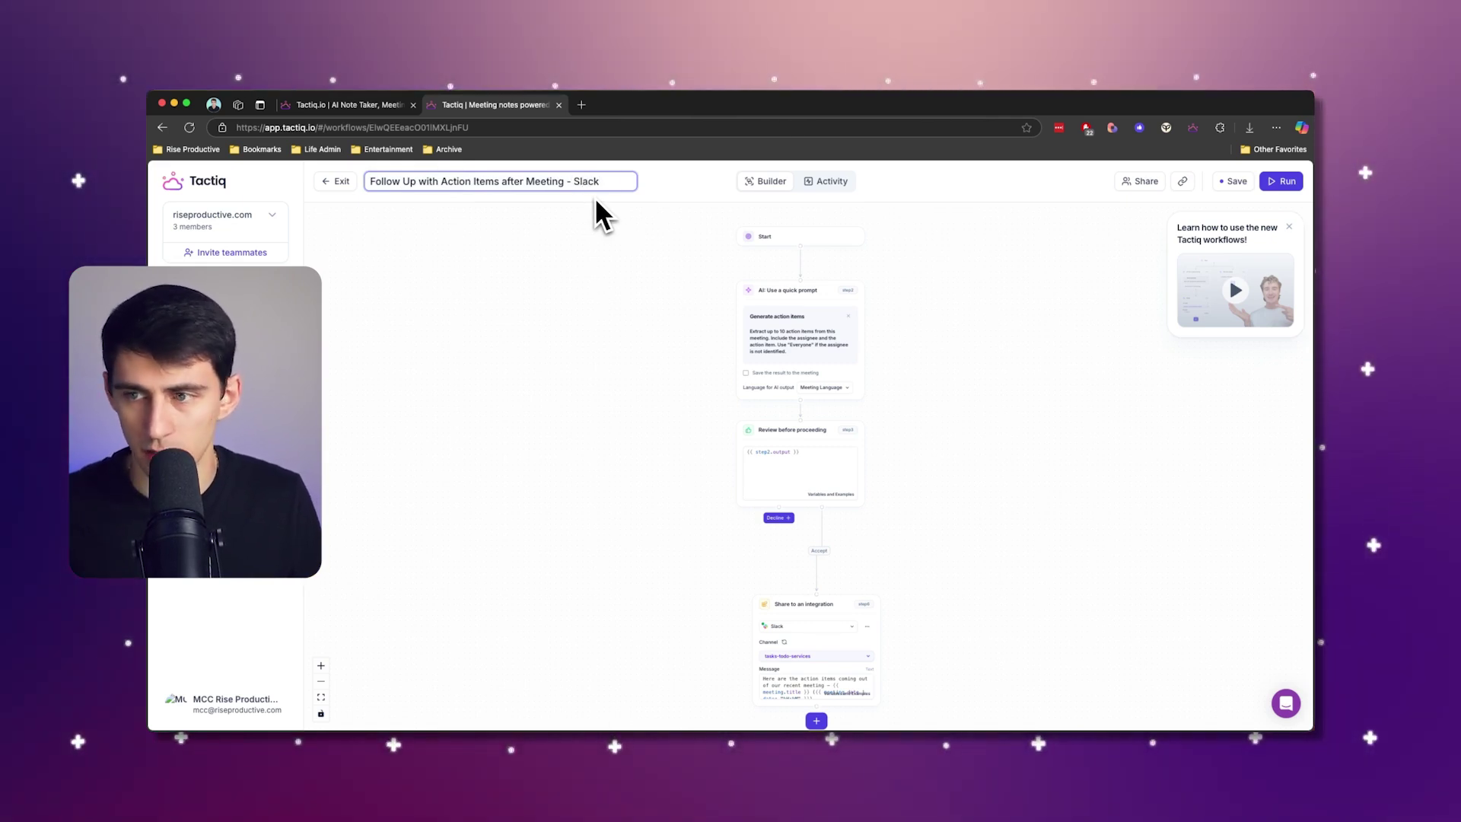
pyautogui.click(1239, 181)
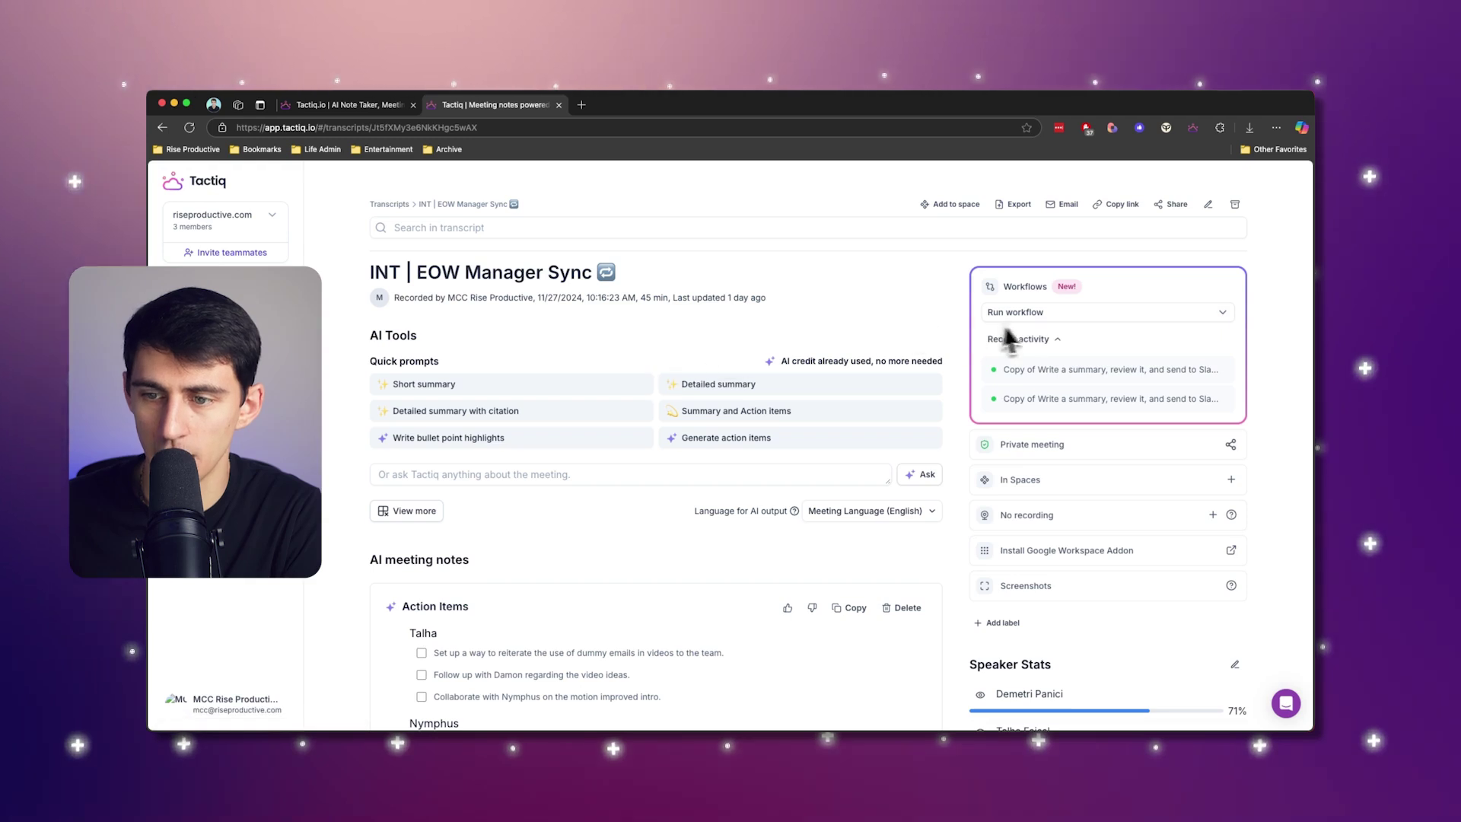
# - Check the list of runnable workflows on the INT | EOW Manager Sync meeting page for the renamed workflow
pyautogui.click(1001, 314)
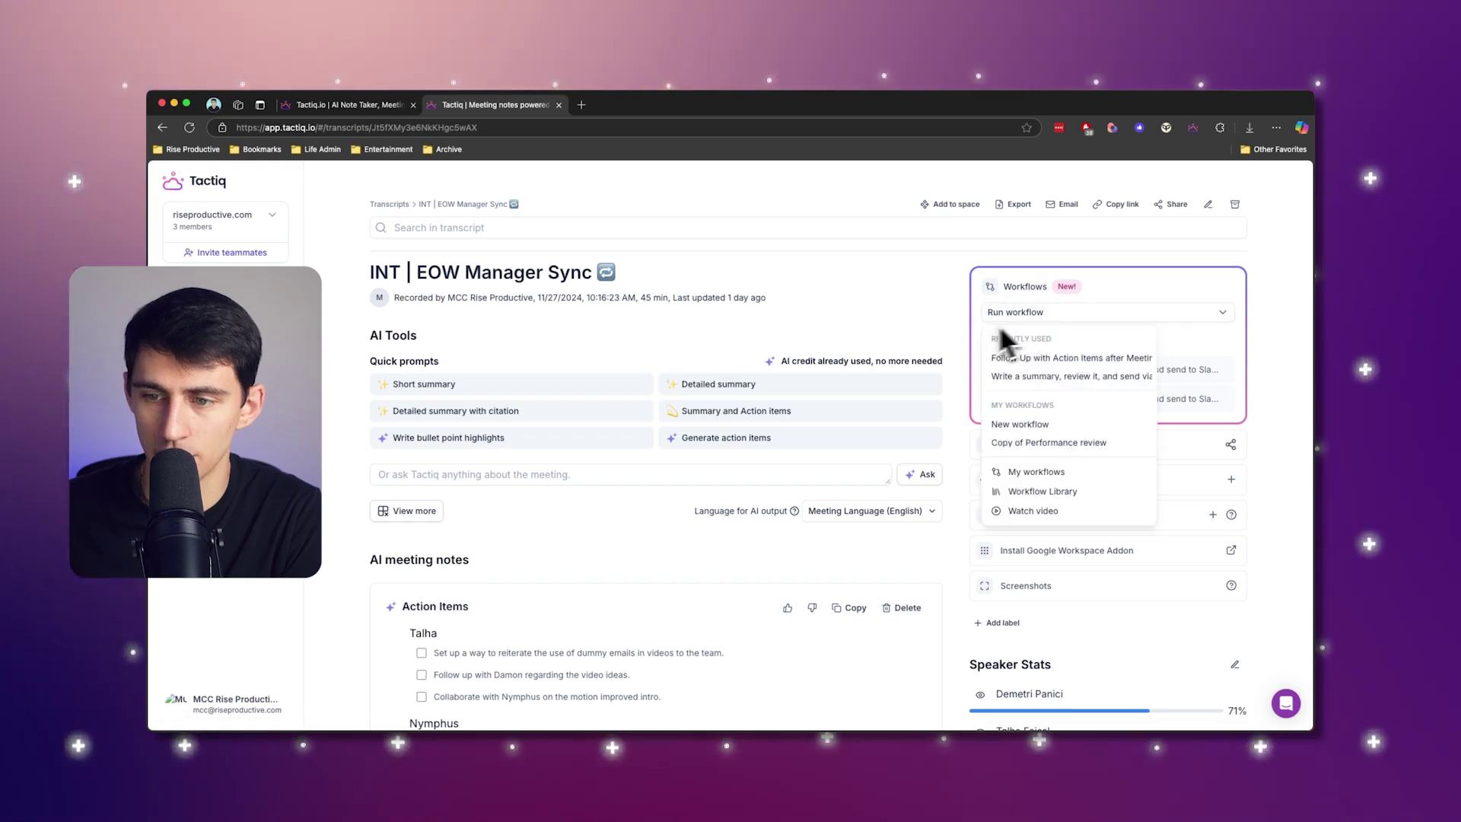